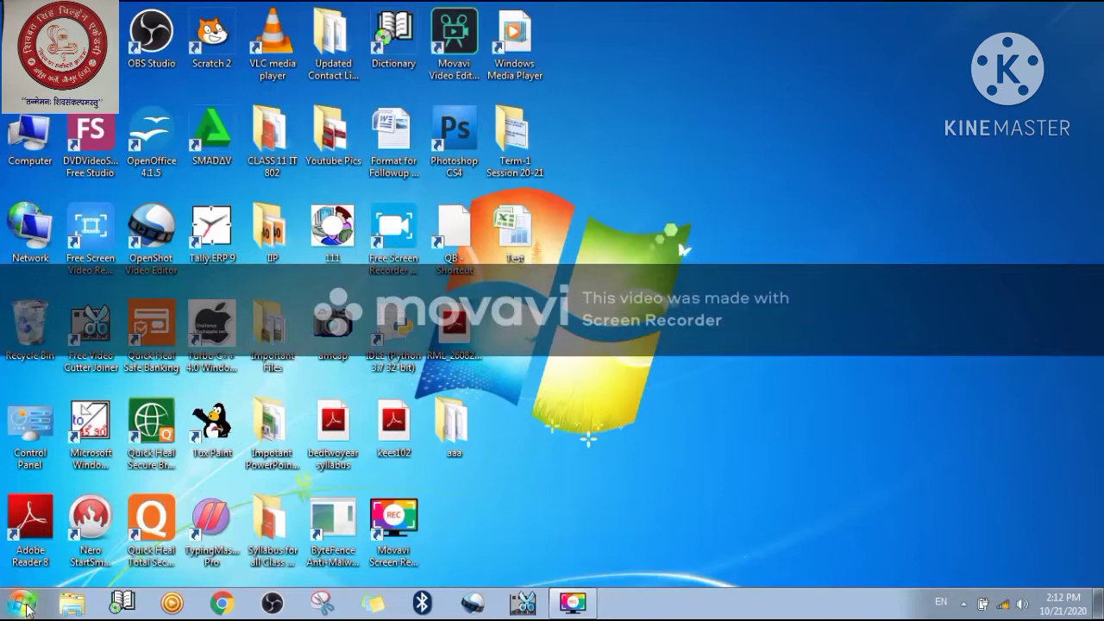
- Launch Microsoft Office Excel 2007 from the installed Microsoft Office programs
{"action": "left_click", "coordinate": [23, 604]}
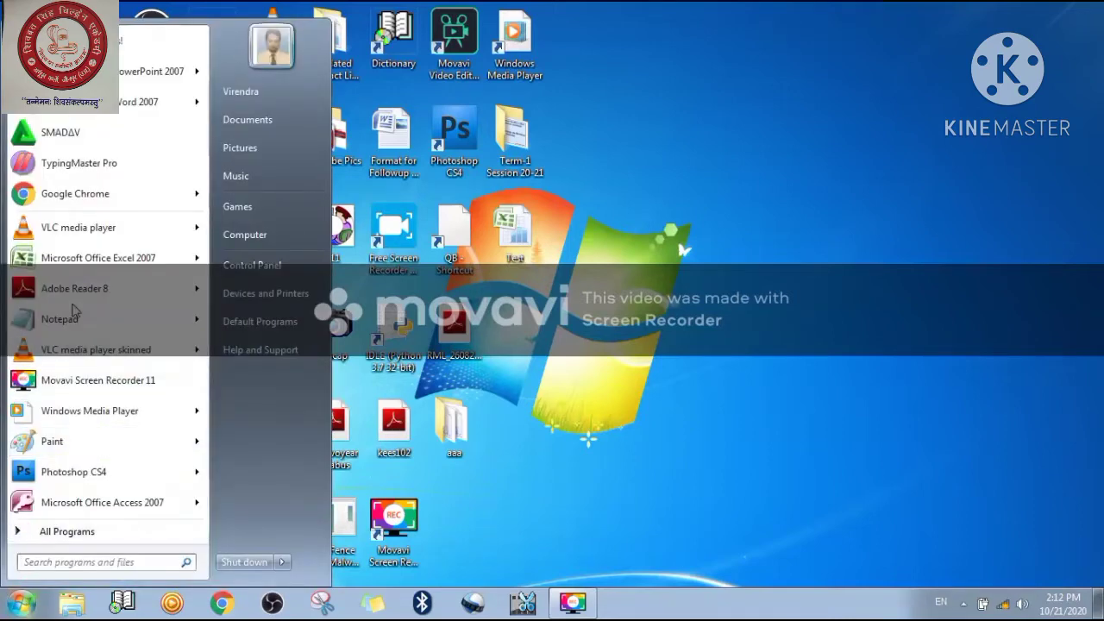
{"action": "left_click", "coordinate": [63, 534]}
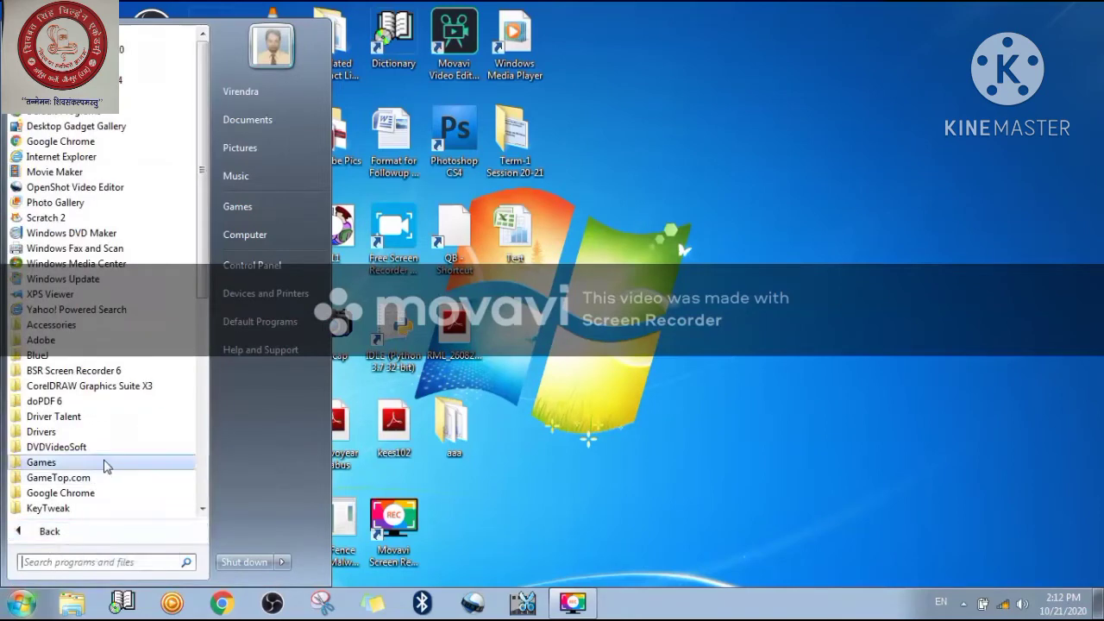
{"action": "scroll", "coordinate": [105, 466], "scroll_direction": "down", "scroll_amount": 2}
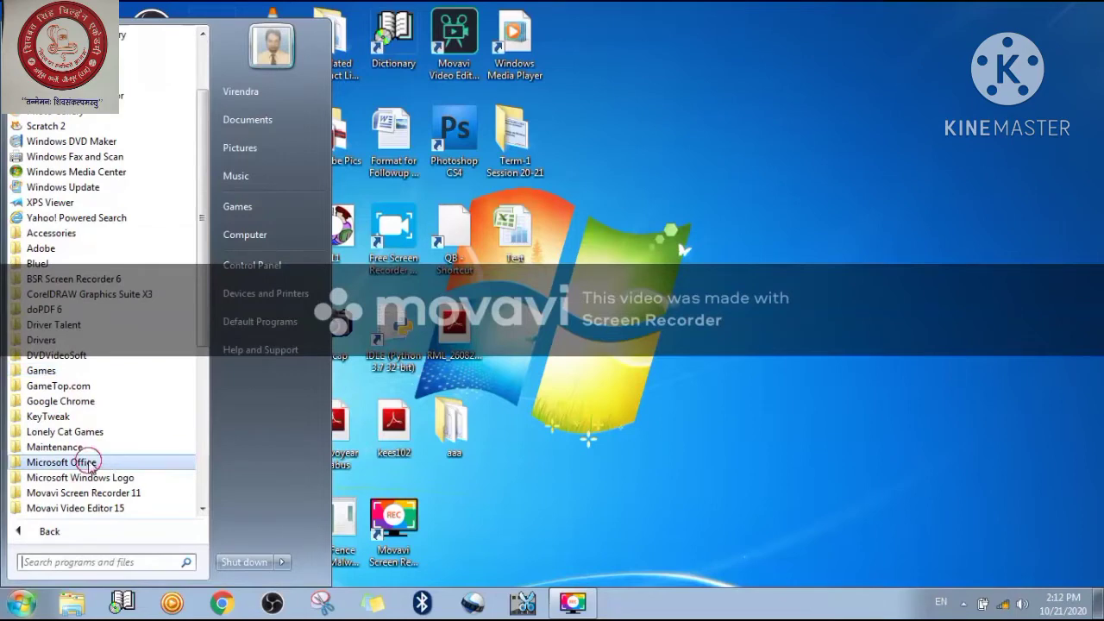
{"action": "left_click", "coordinate": [90, 464]}
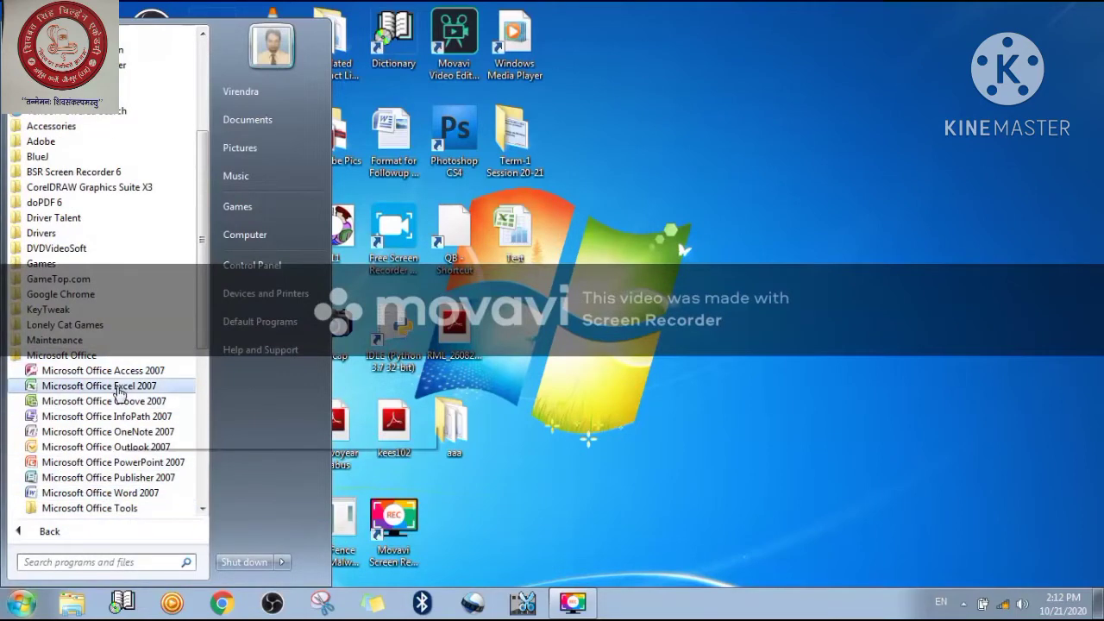
{"action": "left_click", "coordinate": [121, 389]}
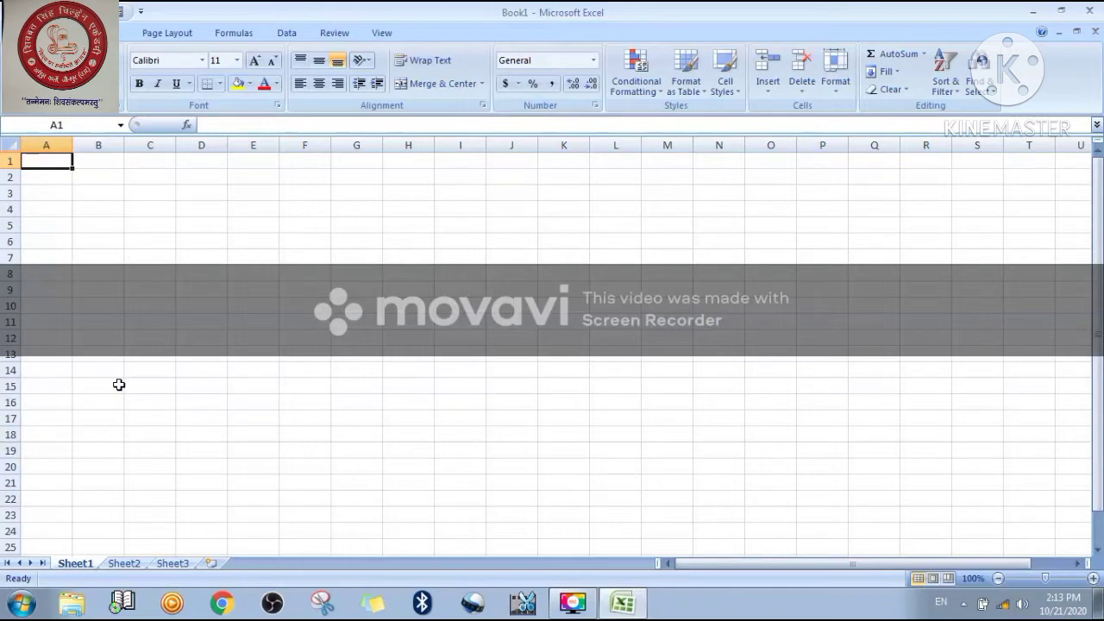
- Close the blank workbook and open the Test workbook from the desktop
{"action": "left_click", "coordinate": [1088, 14]}
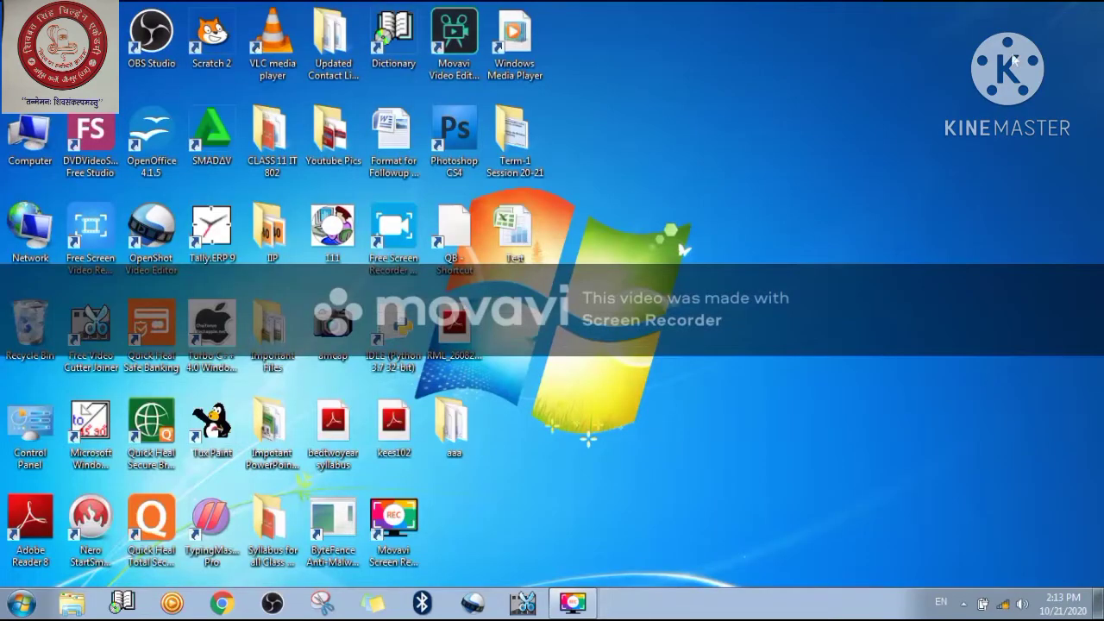
{"action": "left_click", "coordinate": [506, 251]}
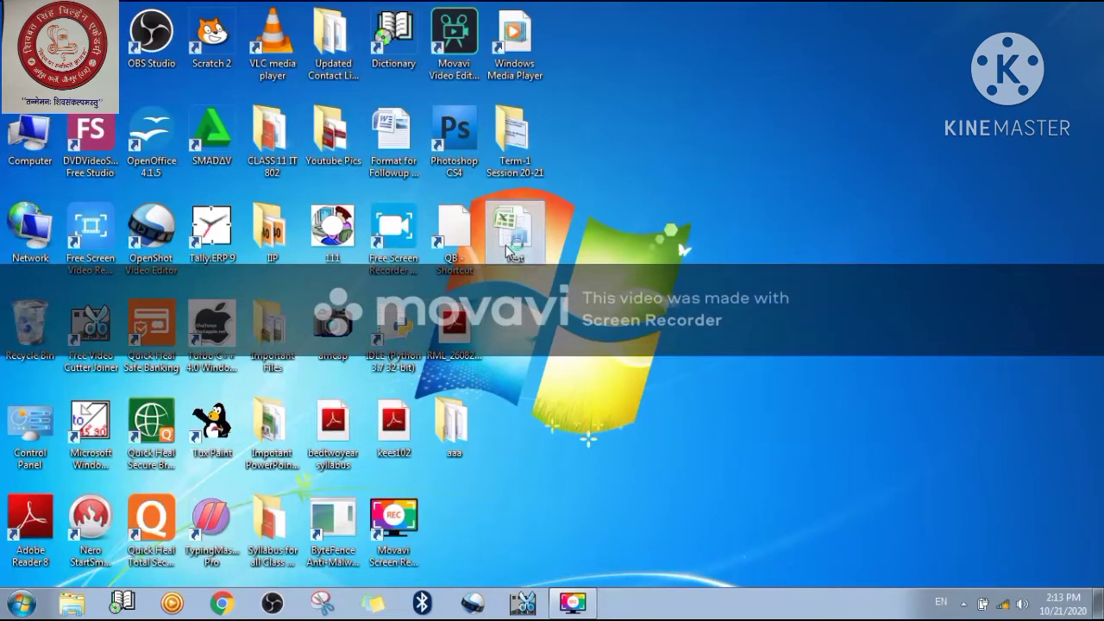
{"action": "double_click", "coordinate": [508, 250]}
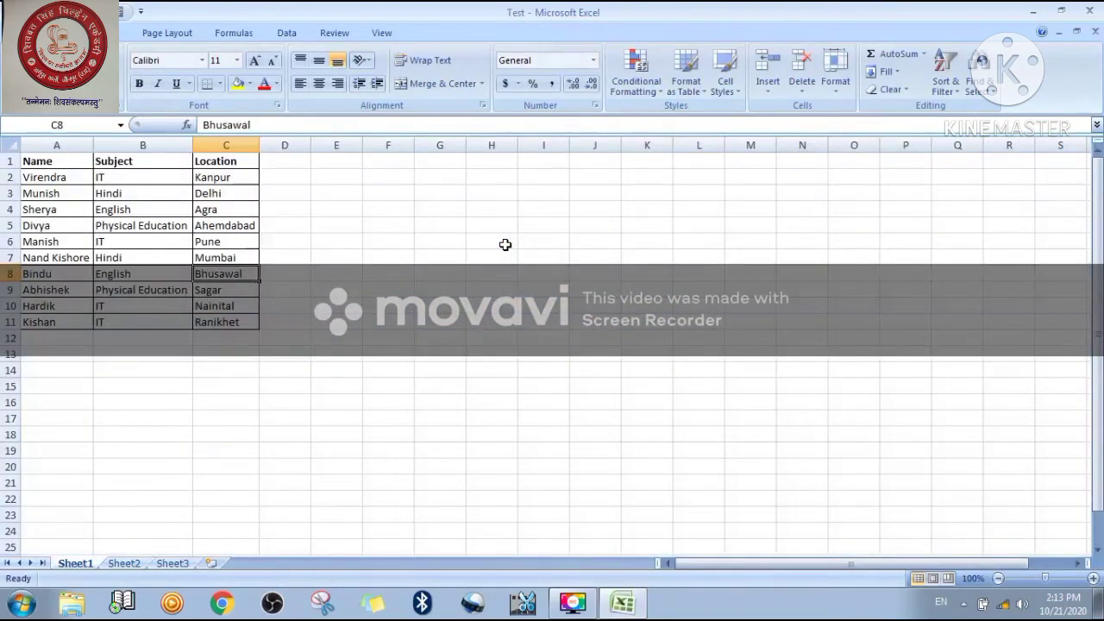
- Go through the Name, Subject and Location column headings of the table in row 1
{"action": "left_click", "coordinate": [65, 162]}
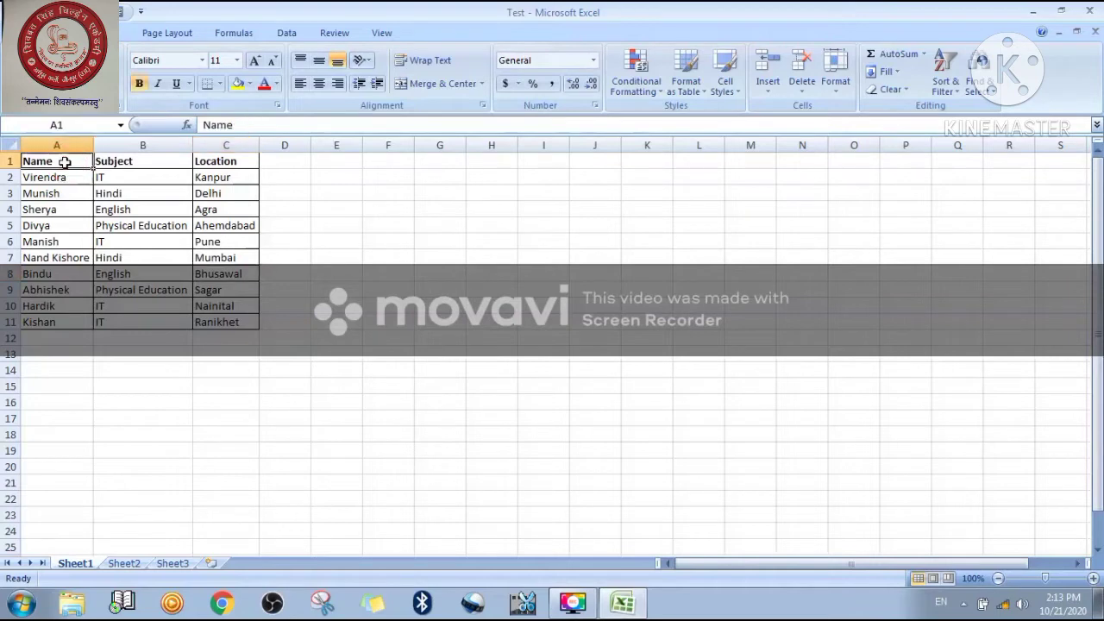
{"action": "left_click", "coordinate": [125, 162]}
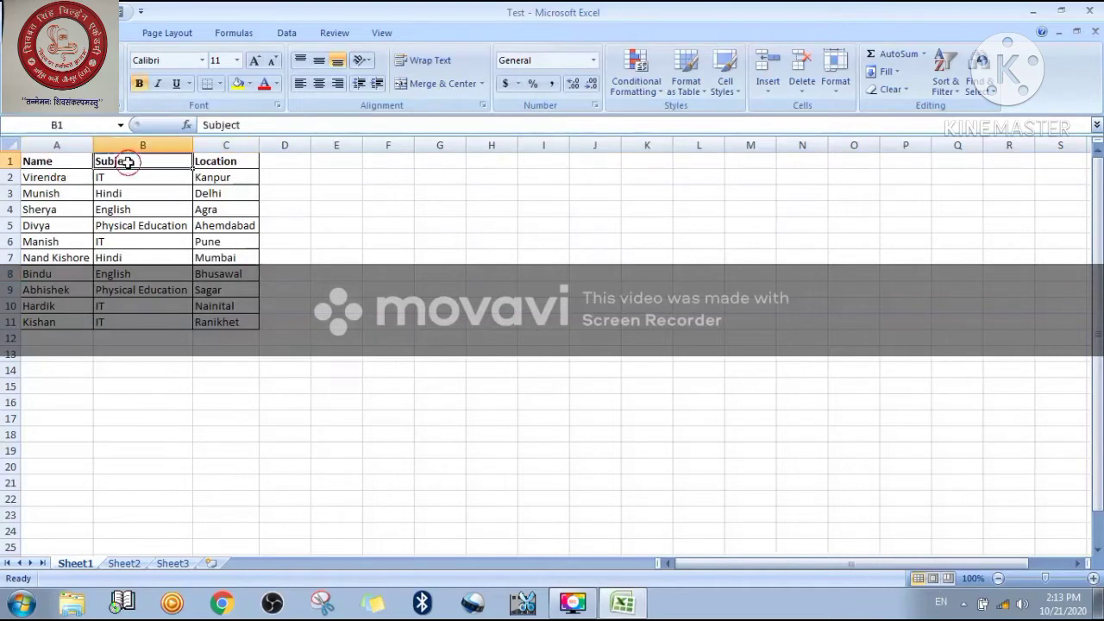
{"action": "left_click", "coordinate": [215, 164]}
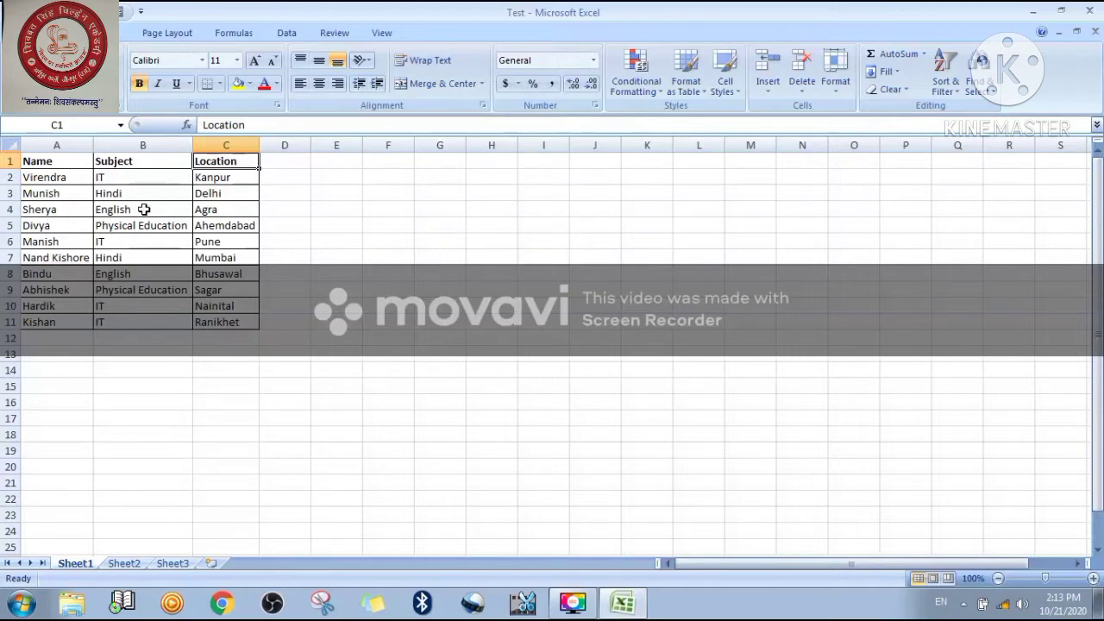
- View the table's data form and the Quick Access Toolbar customization choices, closing both without changes
{"action": "left_click", "coordinate": [126, 12]}
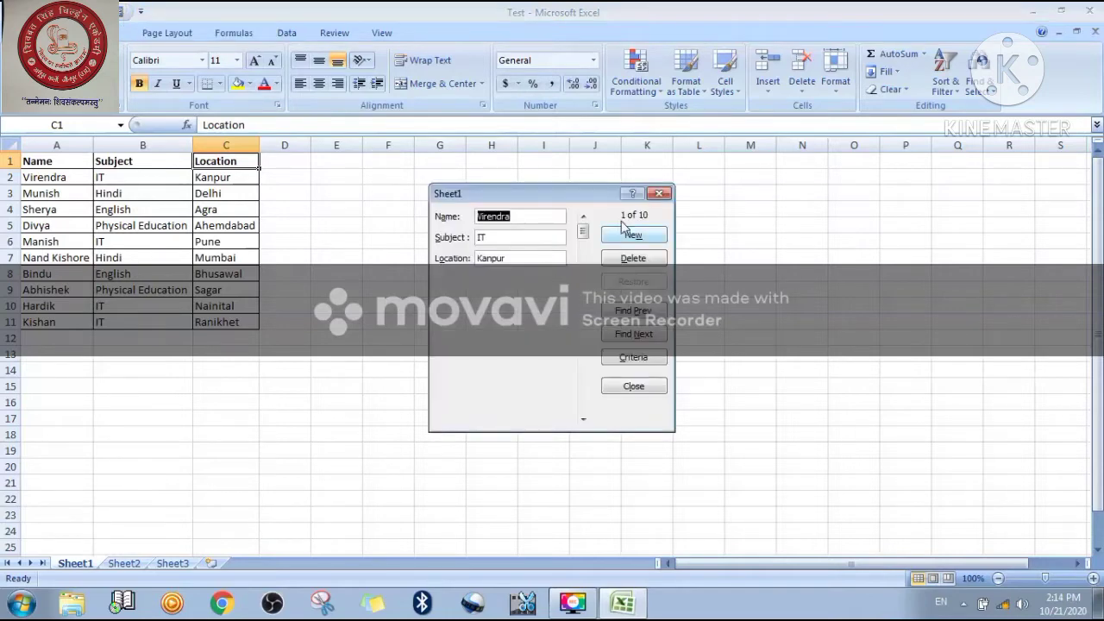
{"action": "left_click", "coordinate": [659, 194]}
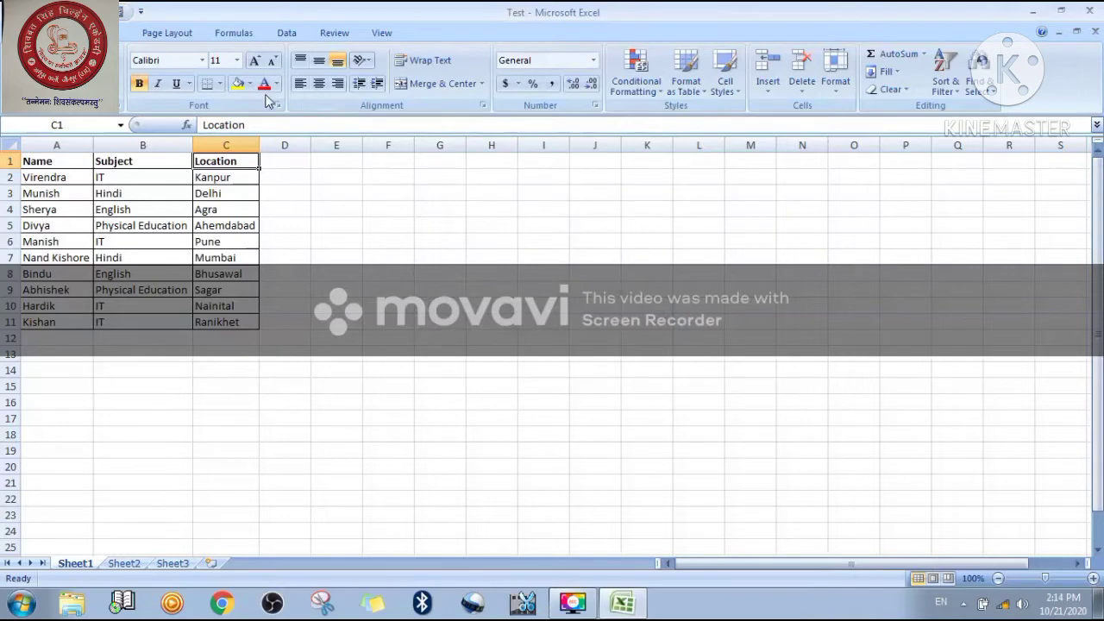
{"action": "left_click", "coordinate": [141, 12]}
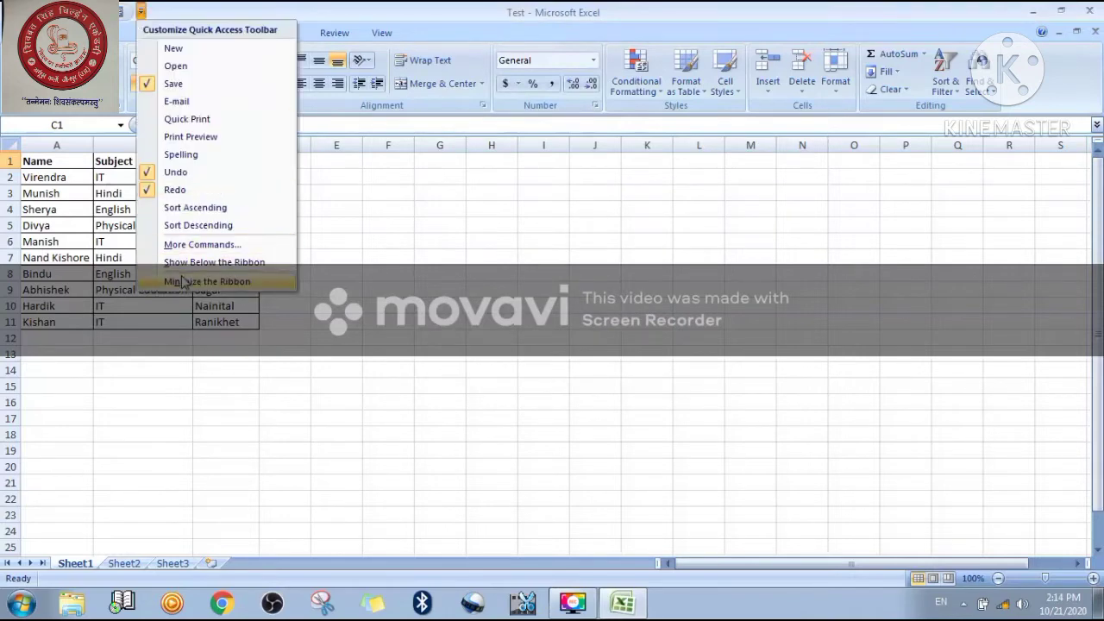
{"action": "left_click", "coordinate": [373, 206]}
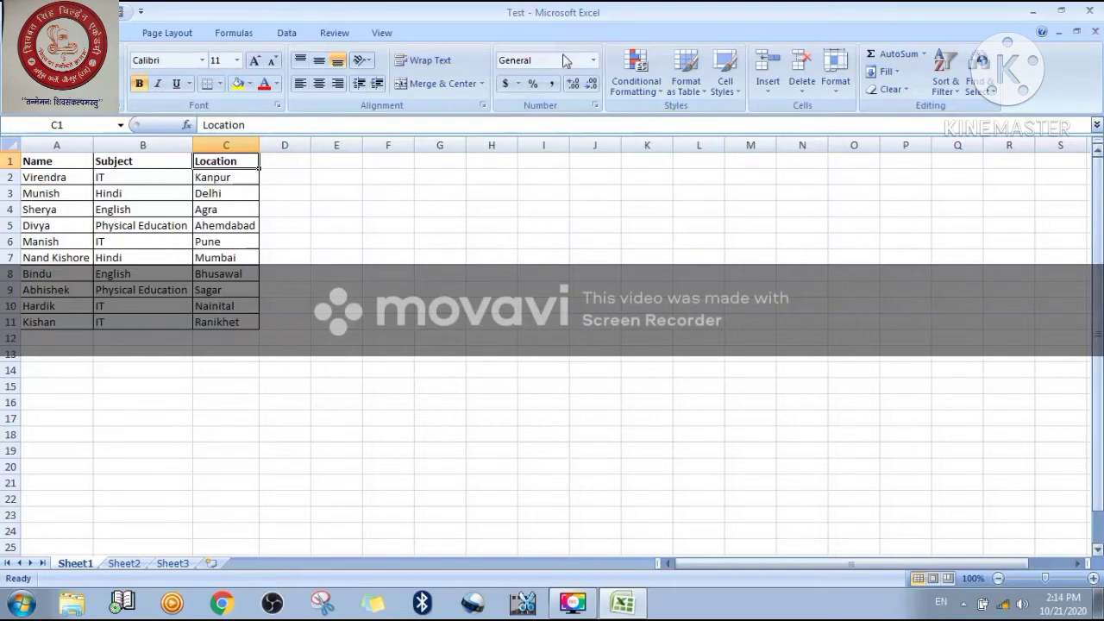
- Remove the Form command from the Quick Access Toolbar through the Excel customization options
{"action": "left_click", "coordinate": [21, 21]}
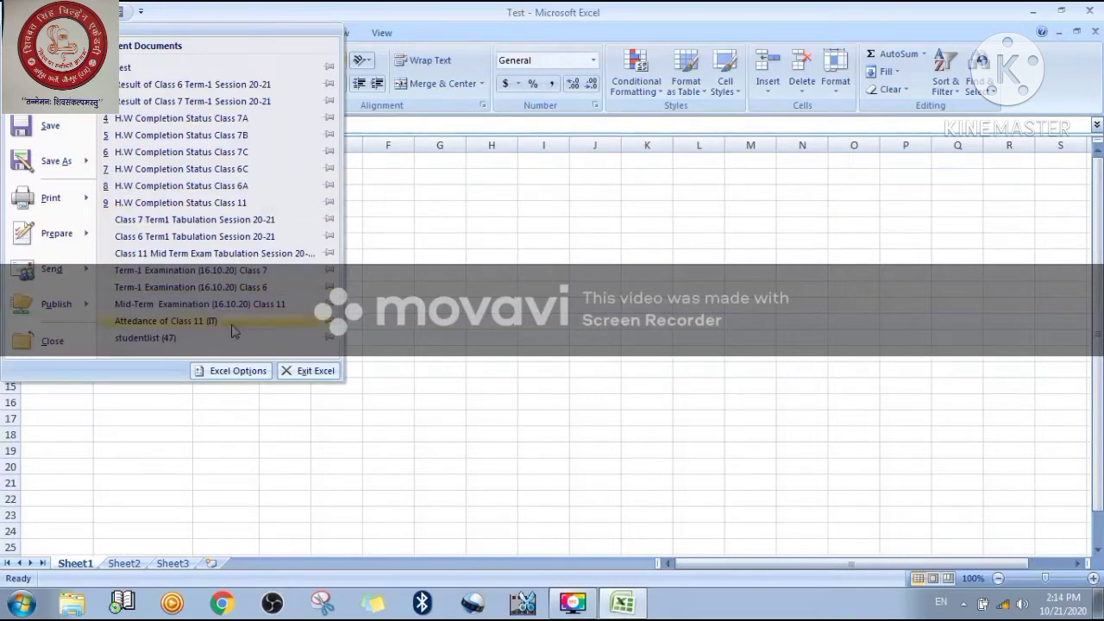
{"action": "left_click", "coordinate": [250, 374]}
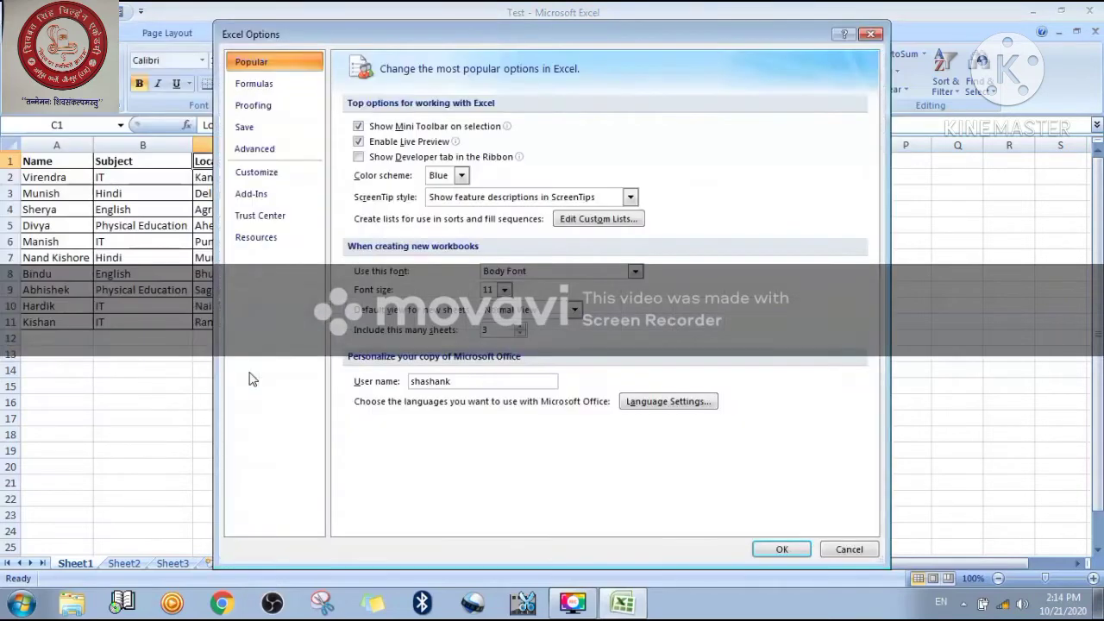
{"action": "left_click", "coordinate": [270, 176]}
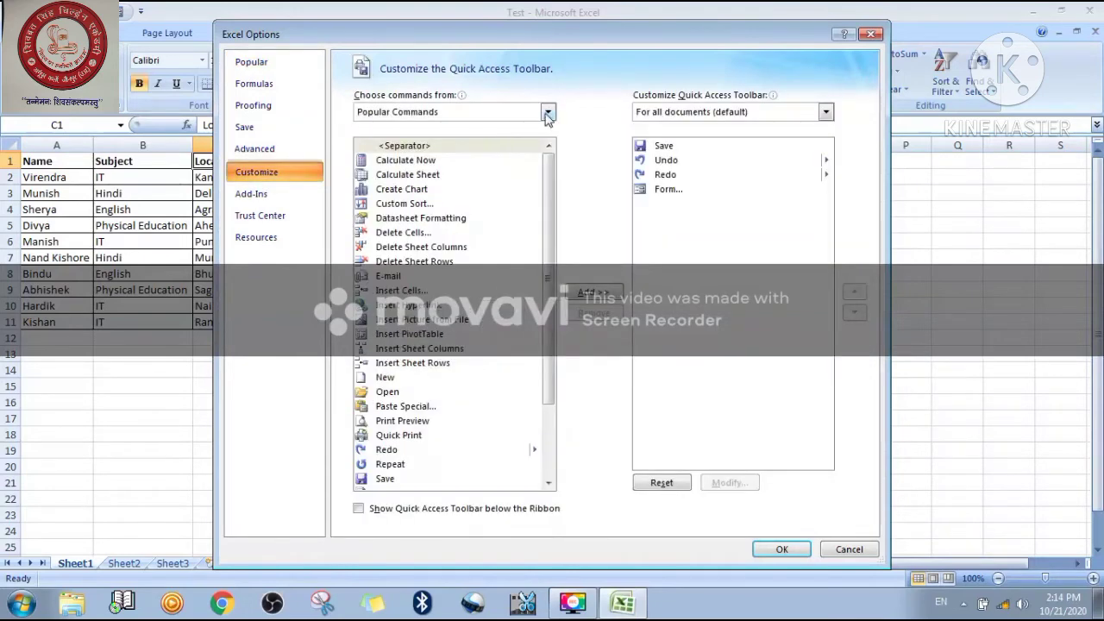
{"action": "left_click", "coordinate": [548, 113]}
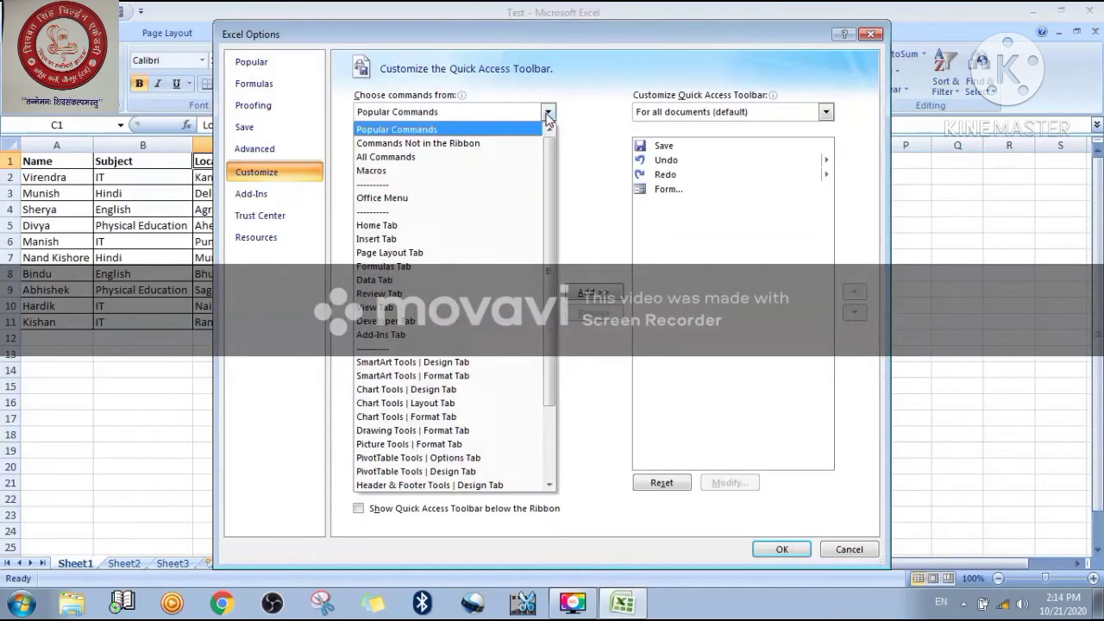
{"action": "left_click", "coordinate": [477, 146]}
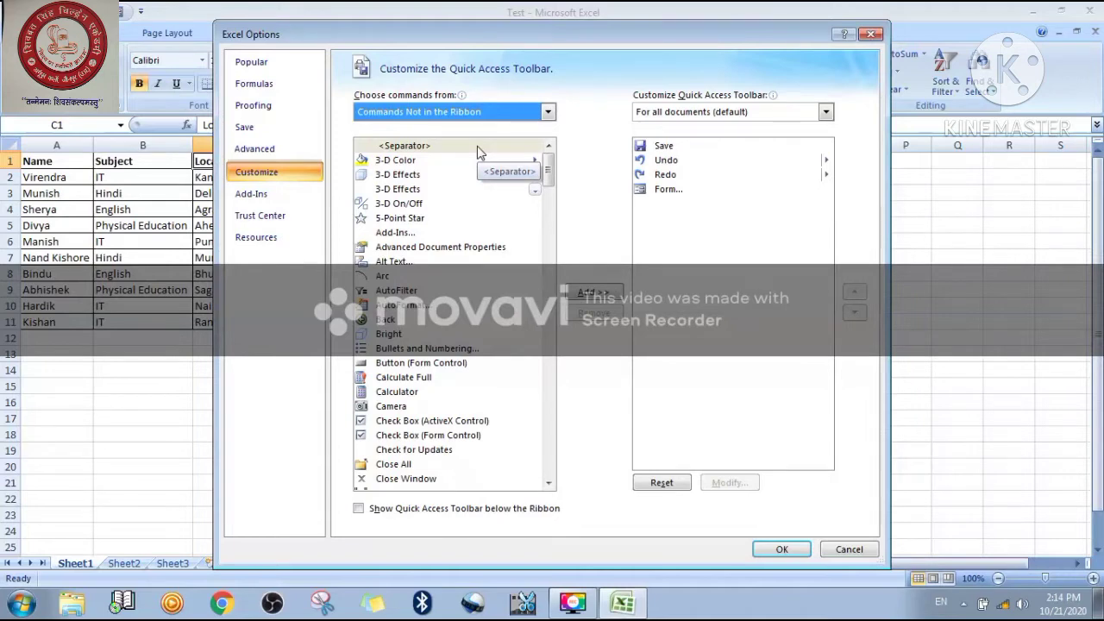
{"action": "left_click", "coordinate": [660, 191]}
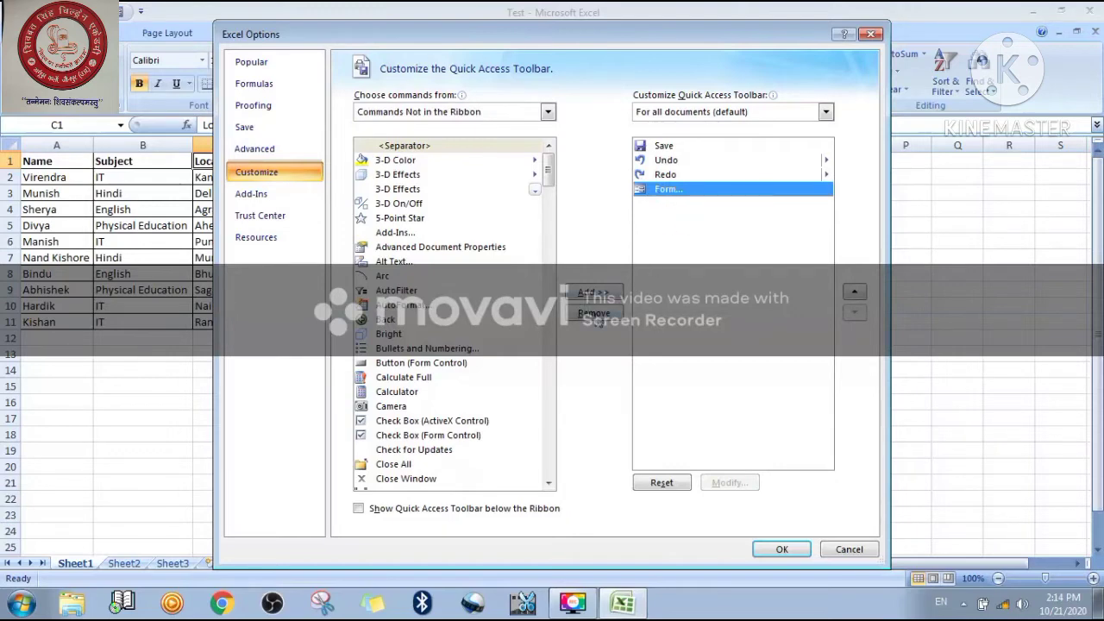
{"action": "left_click", "coordinate": [595, 314]}
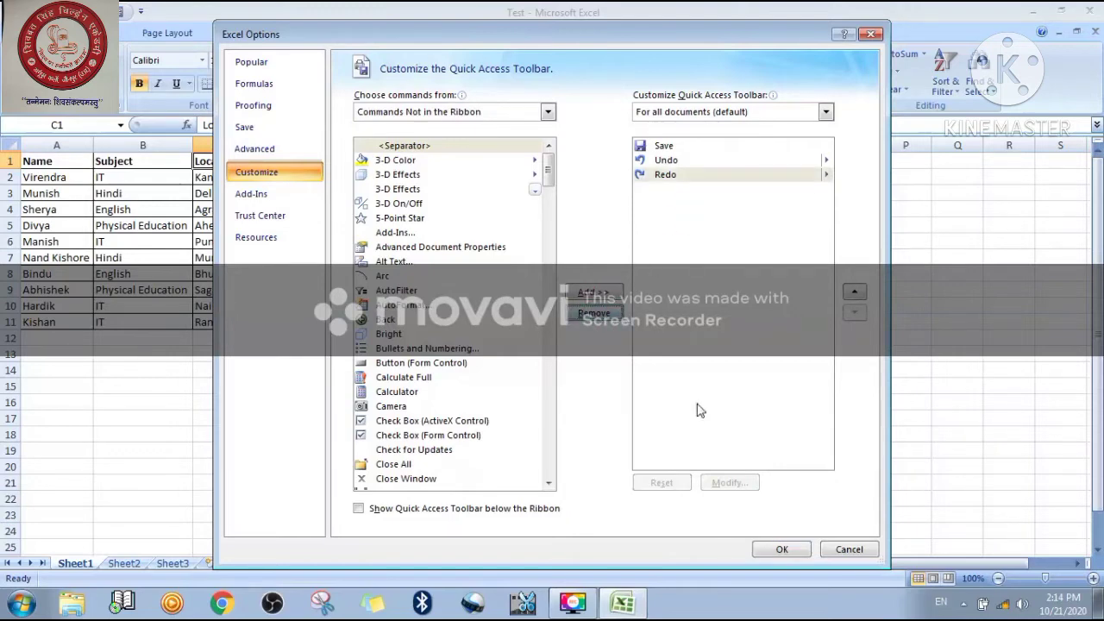
{"action": "left_click", "coordinate": [782, 550]}
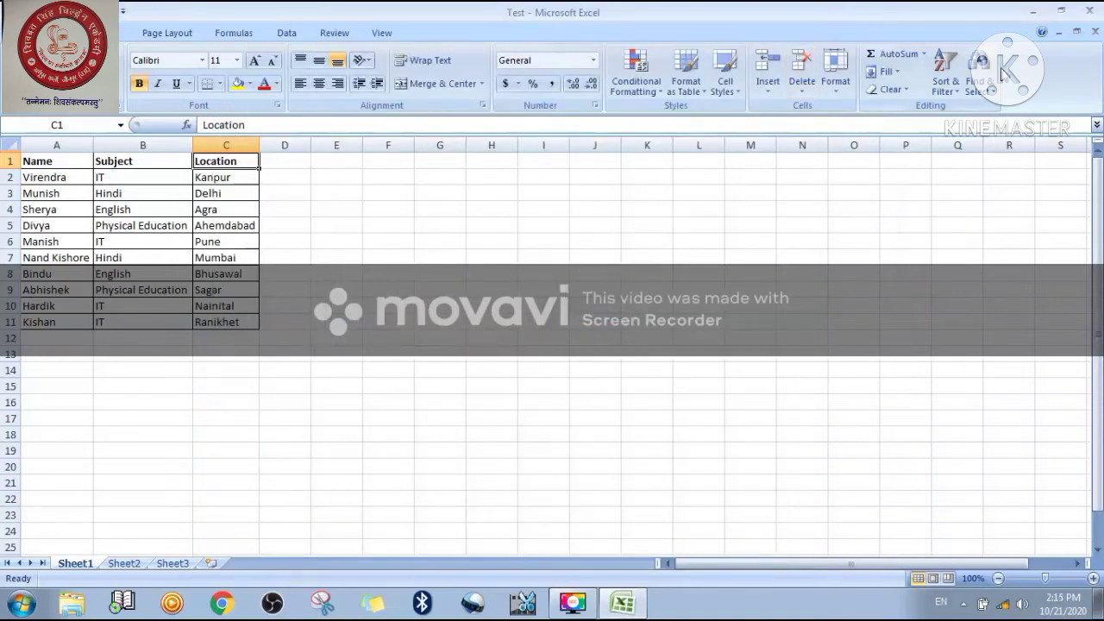
- Close the Test workbook with its changes saved and reopen it from the desktop
{"action": "left_click", "coordinate": [1089, 16]}
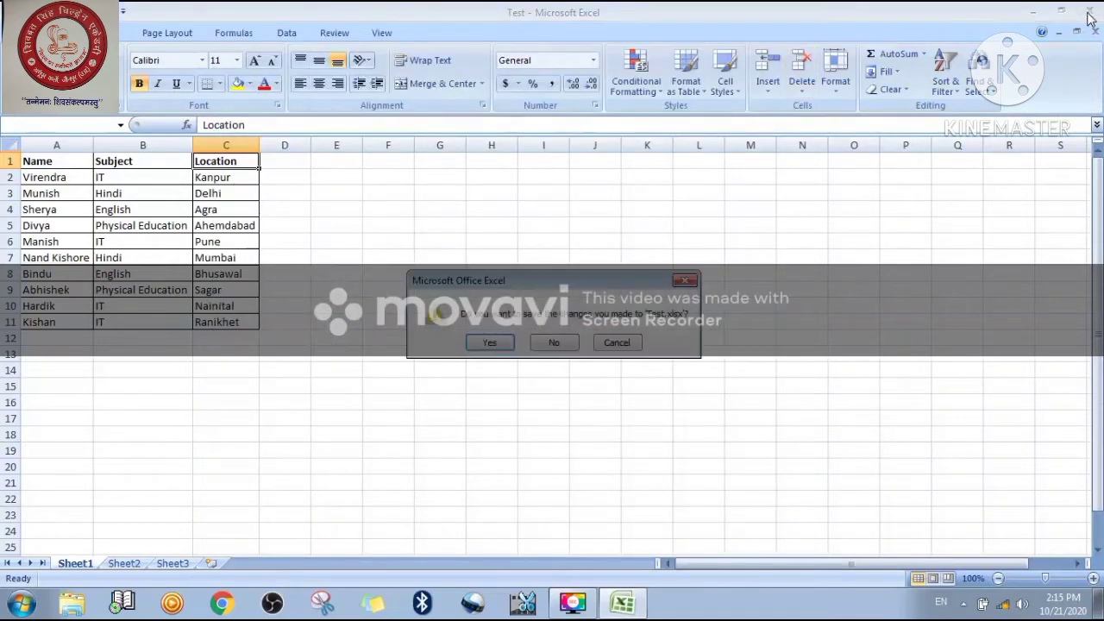
{"action": "left_click", "coordinate": [490, 343]}
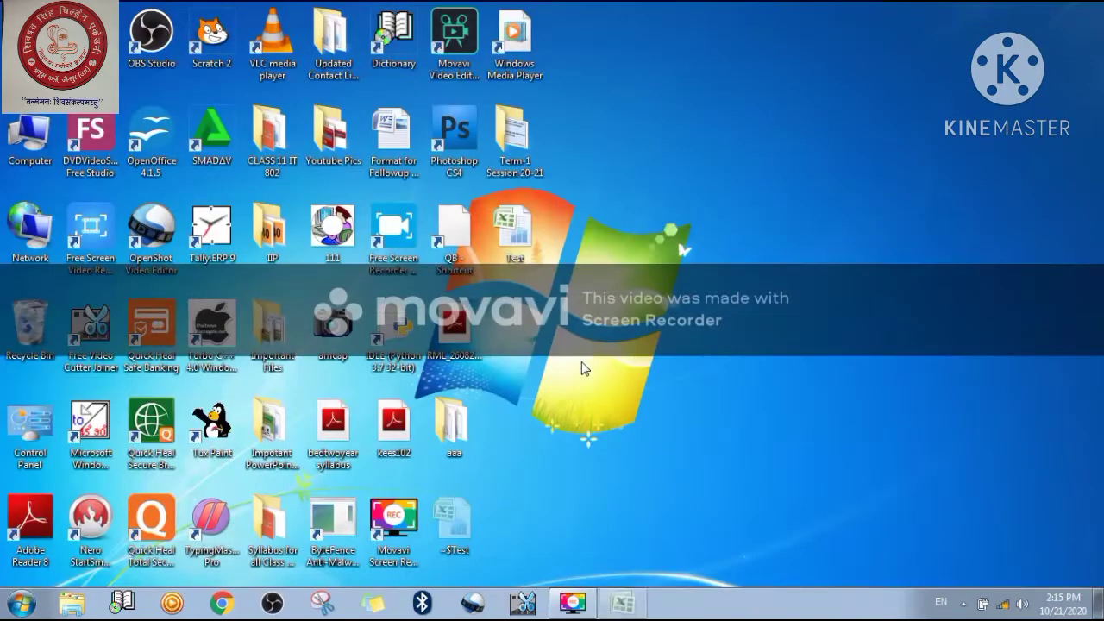
{"action": "double_click", "coordinate": [515, 250]}
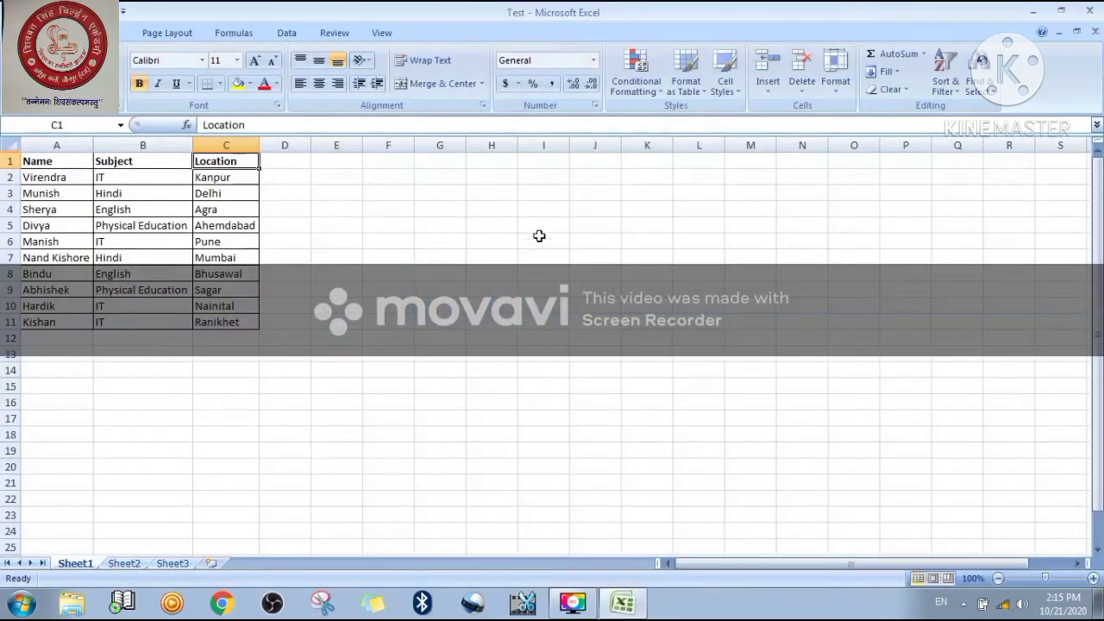
- Show Commands Not in the Ribbon as the source list in the Quick Access Toolbar customization options
{"action": "left_click", "coordinate": [21, 20]}
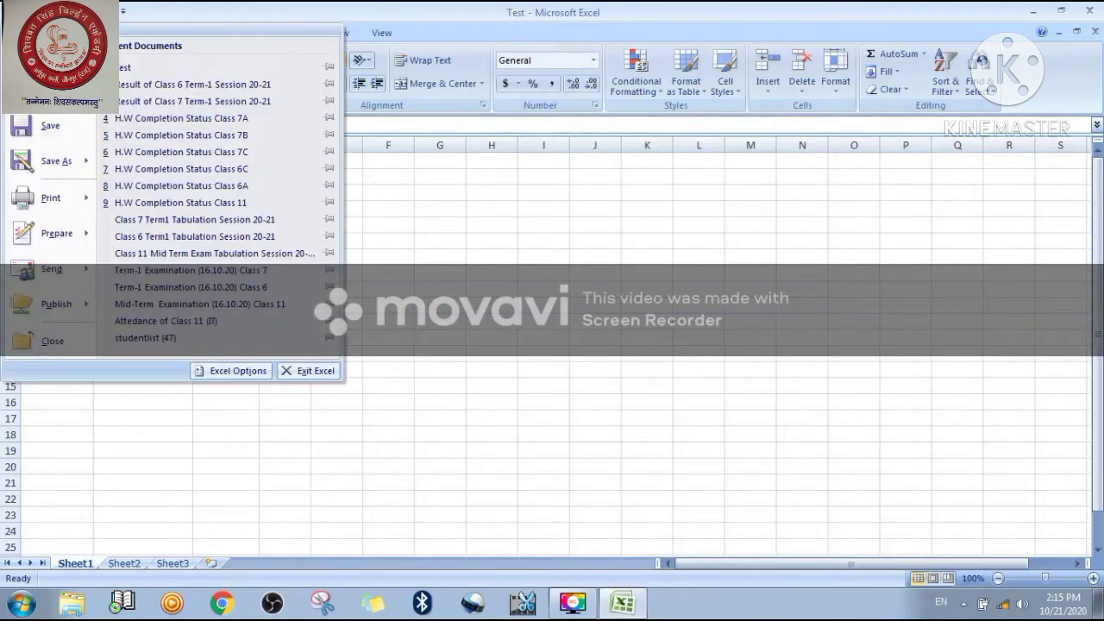
{"action": "left_click", "coordinate": [226, 371]}
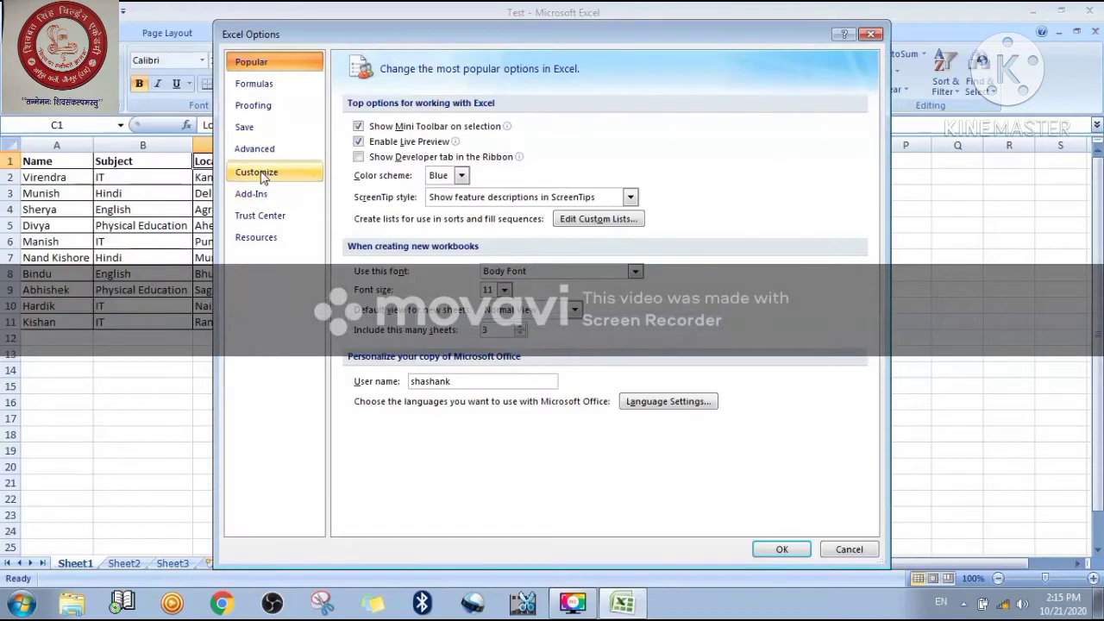
{"action": "left_click", "coordinate": [261, 173]}
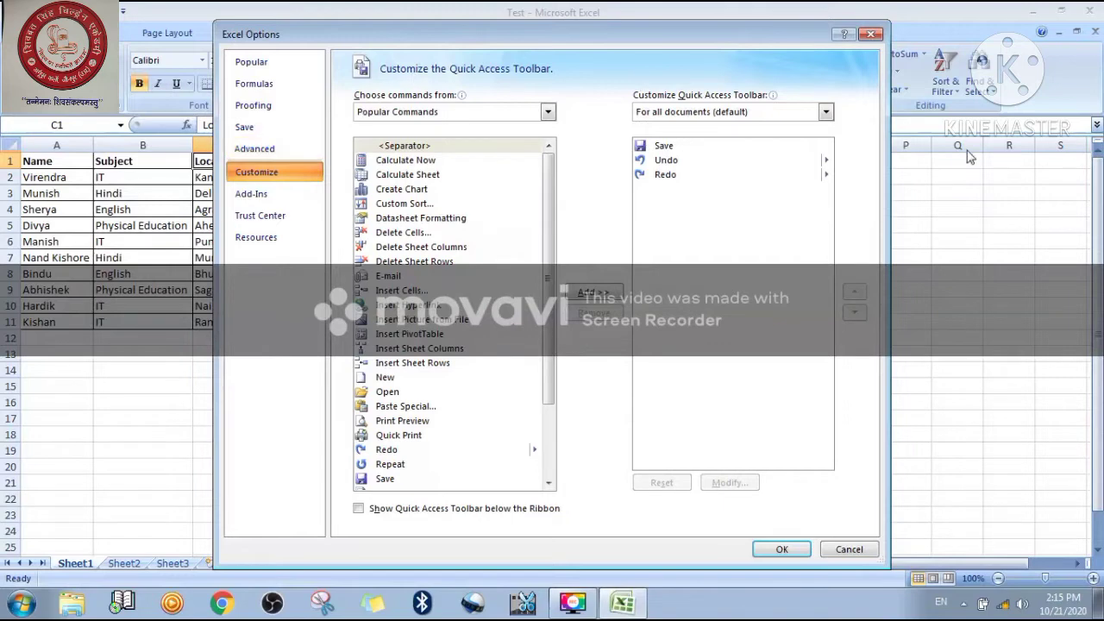
{"action": "mouse_move", "coordinate": [477, 104]}
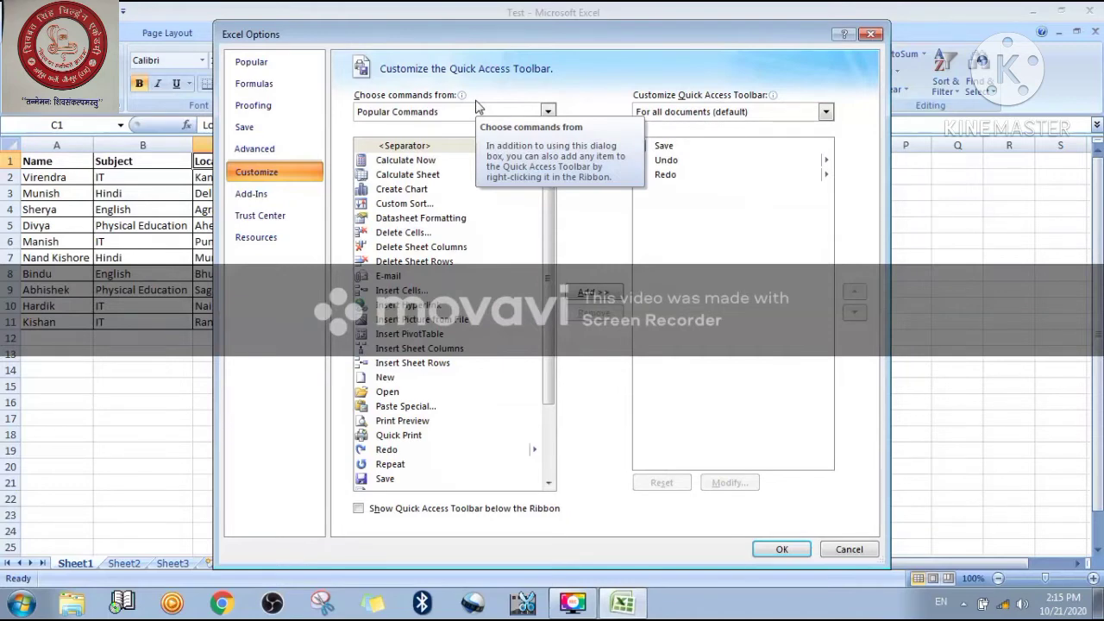
{"action": "left_click", "coordinate": [547, 113]}
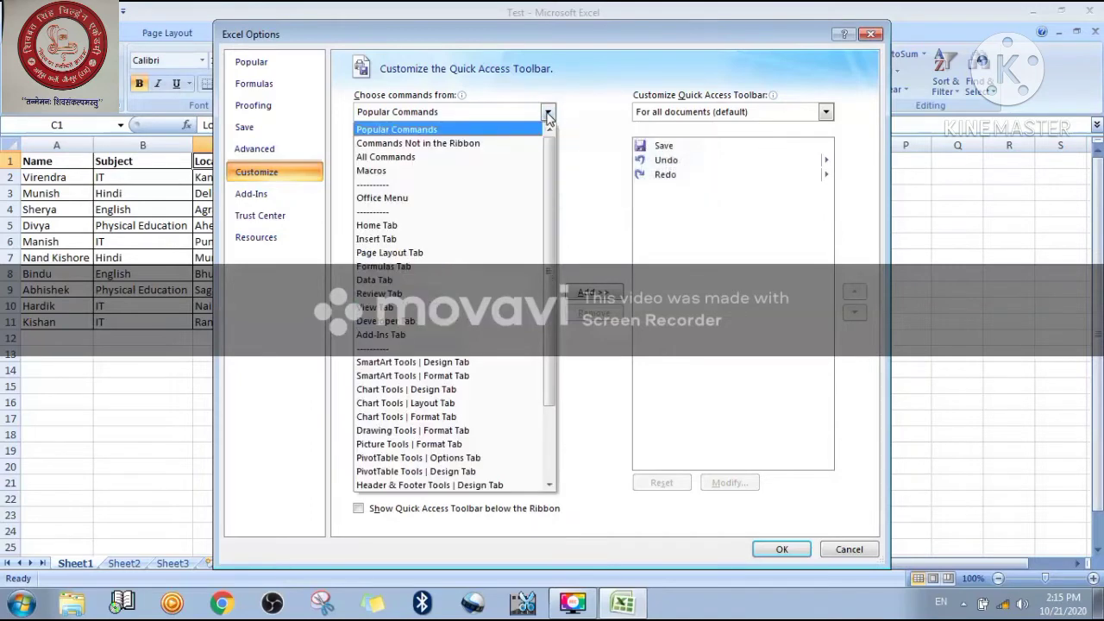
{"action": "left_click", "coordinate": [505, 145]}
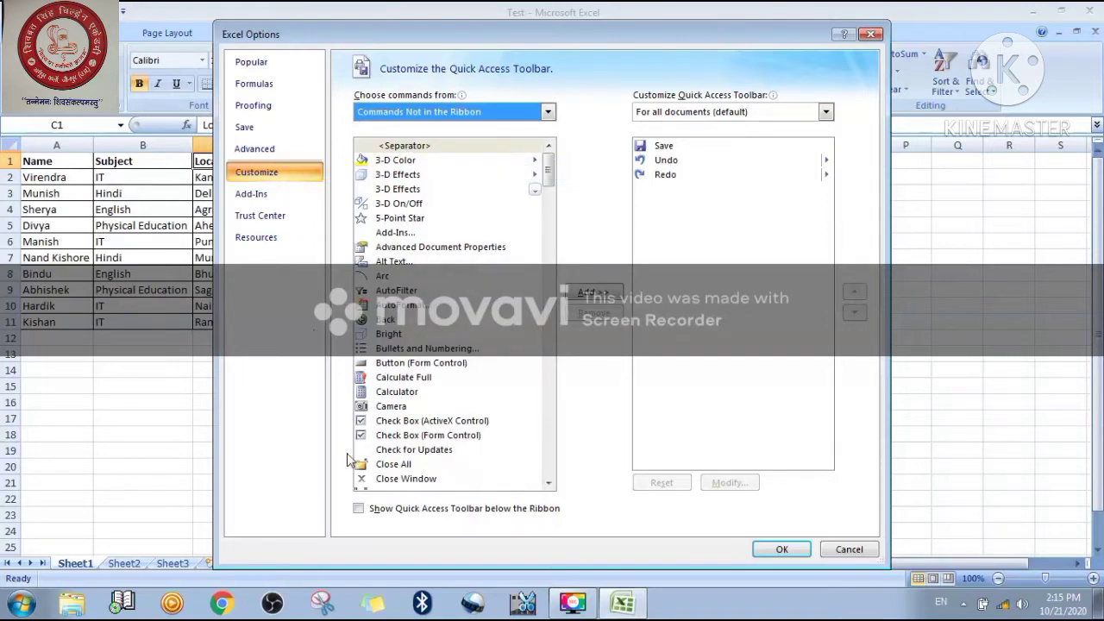
- Add the Form command to the Quick Access Toolbar for all documents and apply the options
{"action": "left_click", "coordinate": [549, 483]}
{"action": "left_click", "coordinate": [549, 483]}
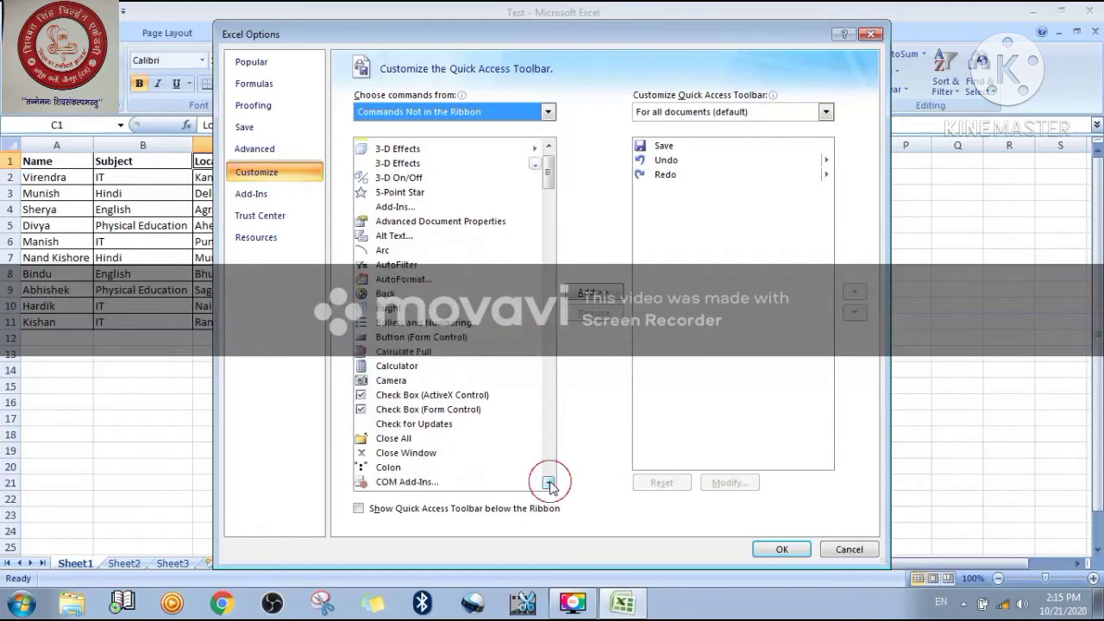
{"action": "left_click", "coordinate": [549, 483]}
{"action": "left_click", "coordinate": [548, 483]}
{"action": "left_click", "coordinate": [549, 483]}
{"action": "left_click", "coordinate": [549, 483]}
{"action": "left_click", "coordinate": [548, 483]}
{"action": "left_click", "coordinate": [549, 483]}
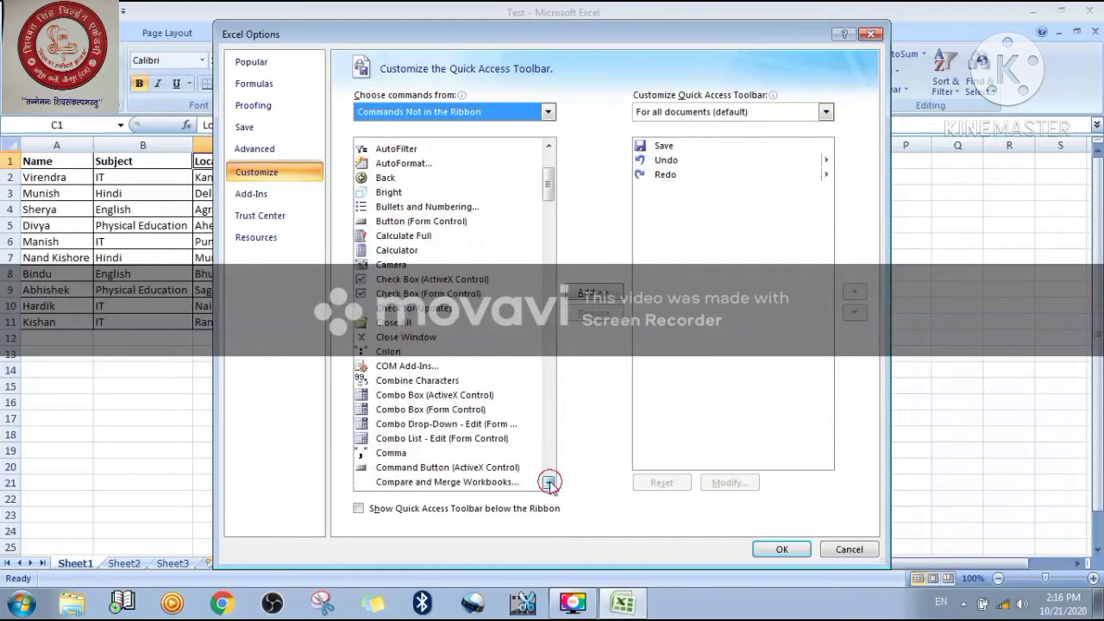
{"action": "left_click", "coordinate": [548, 483]}
{"action": "left_click", "coordinate": [548, 483]}
{"action": "left_click", "coordinate": [549, 483]}
{"action": "left_click", "coordinate": [549, 483]}
{"action": "left_click", "coordinate": [548, 483]}
{"action": "left_click", "coordinate": [548, 483]}
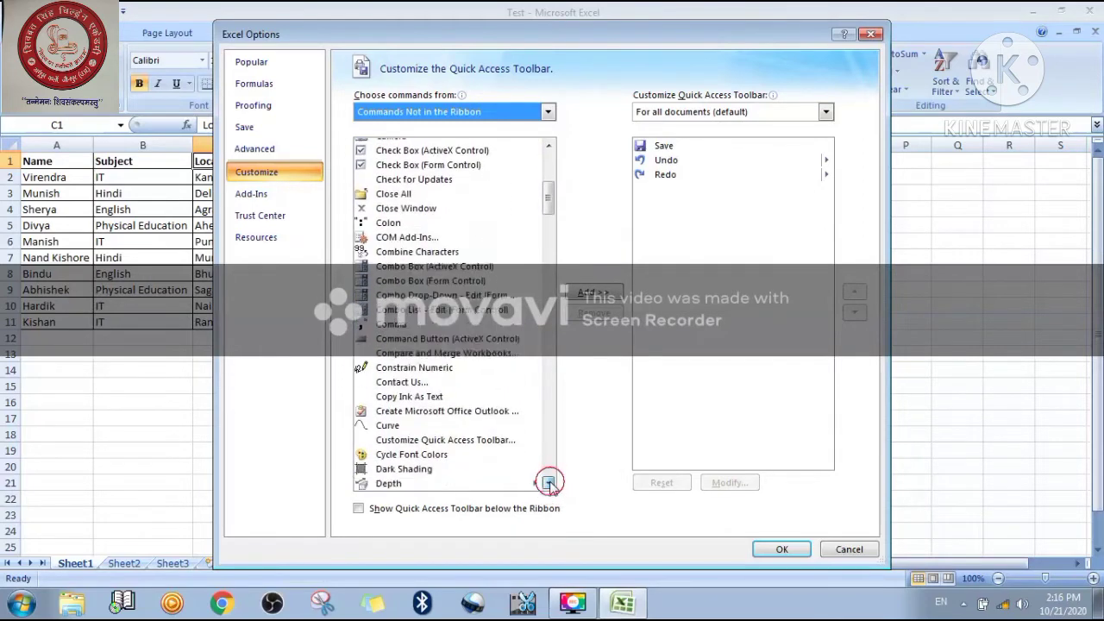
{"action": "left_click", "coordinate": [549, 483]}
{"action": "left_click", "coordinate": [549, 484]}
{"action": "left_click", "coordinate": [549, 483]}
{"action": "left_click", "coordinate": [549, 483]}
{"action": "left_click", "coordinate": [548, 483]}
{"action": "left_click", "coordinate": [549, 483]}
{"action": "left_click", "coordinate": [548, 483]}
{"action": "left_click", "coordinate": [549, 483]}
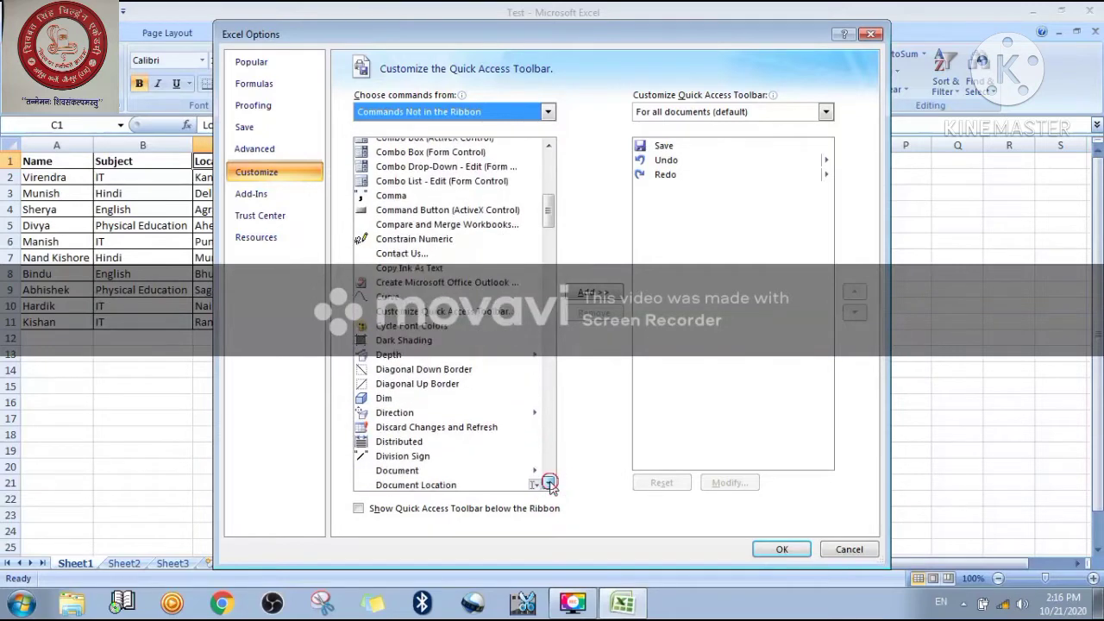
{"action": "left_click", "coordinate": [549, 483]}
{"action": "left_click", "coordinate": [548, 483]}
{"action": "left_click", "coordinate": [549, 483]}
{"action": "left_click", "coordinate": [549, 483]}
{"action": "left_click", "coordinate": [548, 483]}
{"action": "left_click", "coordinate": [549, 484]}
{"action": "left_click", "coordinate": [548, 483]}
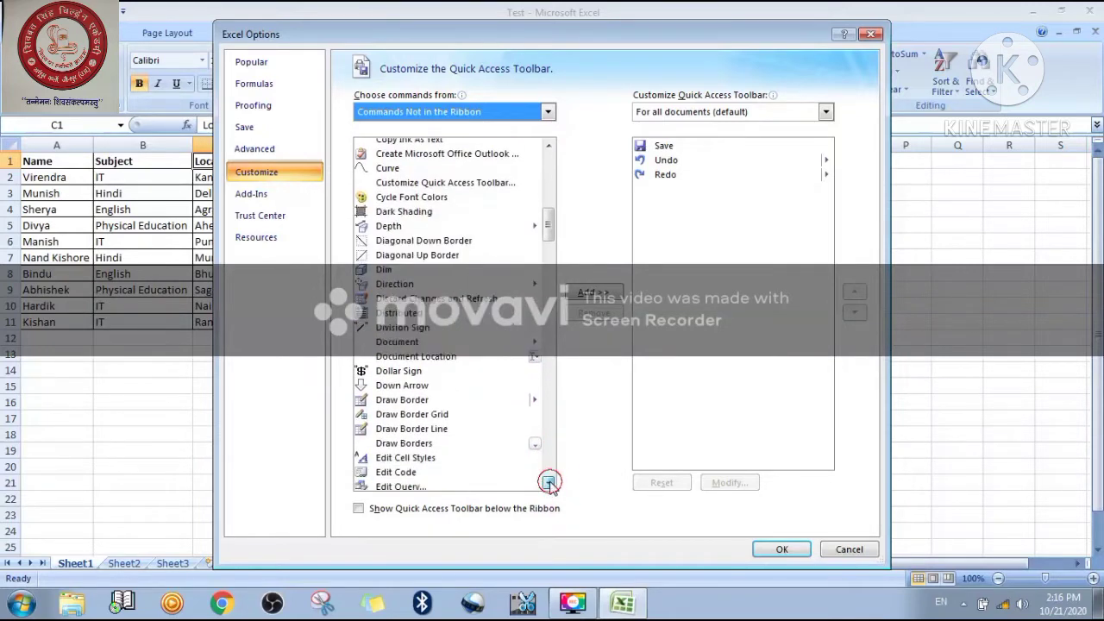
{"action": "left_click", "coordinate": [548, 484]}
{"action": "left_click", "coordinate": [548, 483]}
{"action": "left_click", "coordinate": [549, 483]}
{"action": "left_click", "coordinate": [548, 483]}
{"action": "left_click", "coordinate": [549, 484]}
{"action": "left_click", "coordinate": [548, 483]}
{"action": "left_click", "coordinate": [549, 484]}
{"action": "left_click", "coordinate": [548, 483]}
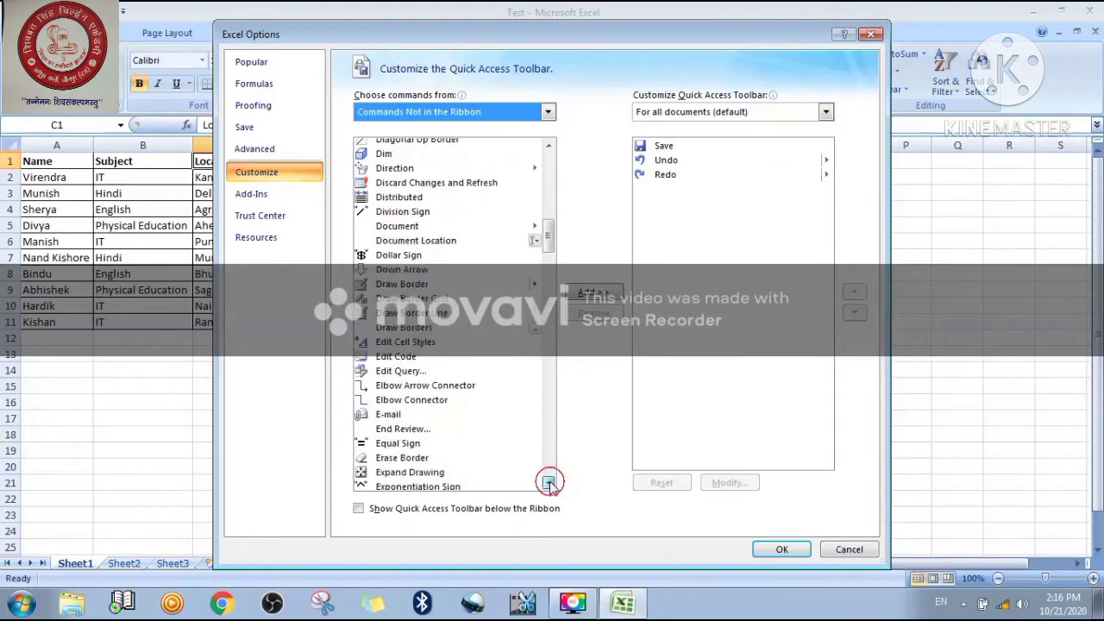
{"action": "left_click", "coordinate": [549, 483]}
{"action": "left_click", "coordinate": [549, 483]}
{"action": "left_click", "coordinate": [549, 483]}
{"action": "left_click", "coordinate": [548, 483]}
{"action": "left_click", "coordinate": [548, 483]}
{"action": "left_click", "coordinate": [549, 483]}
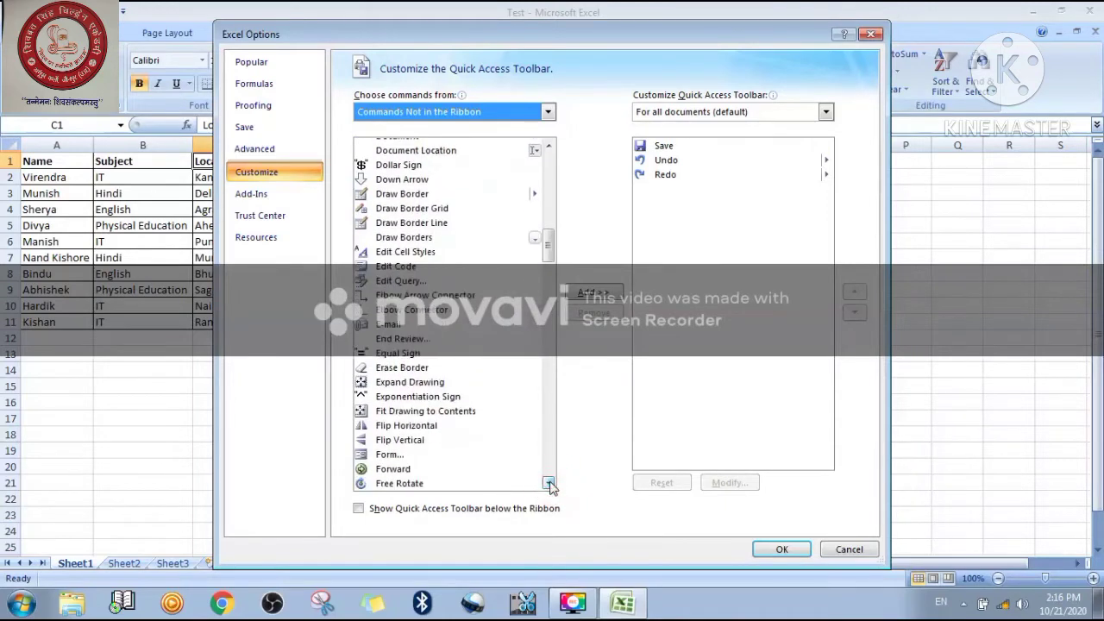
{"action": "left_click", "coordinate": [391, 457]}
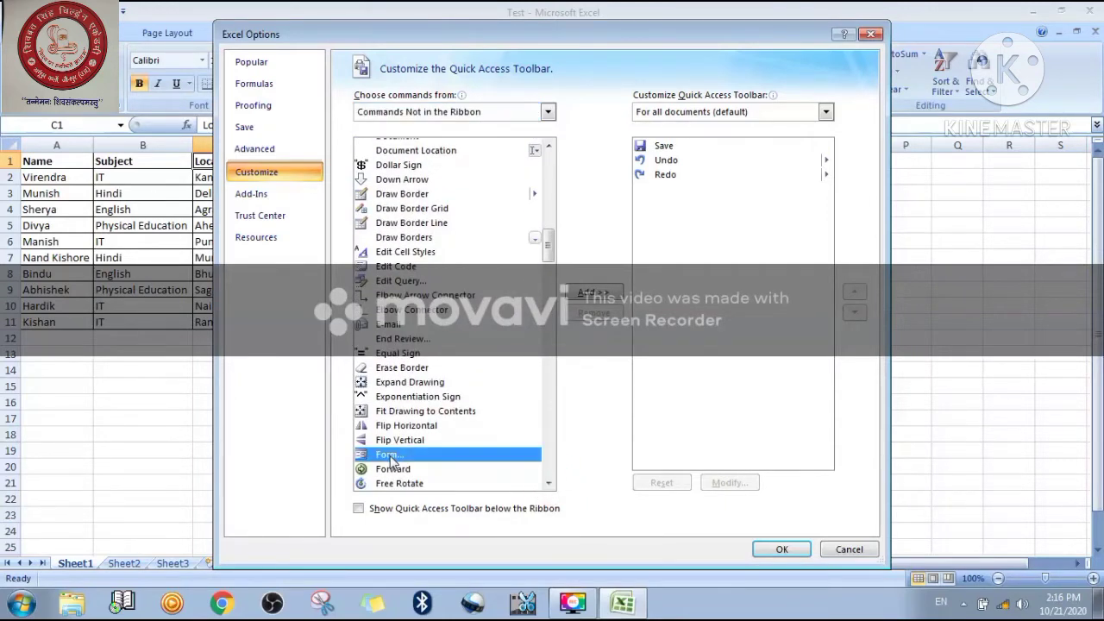
{"action": "left_click", "coordinate": [595, 294]}
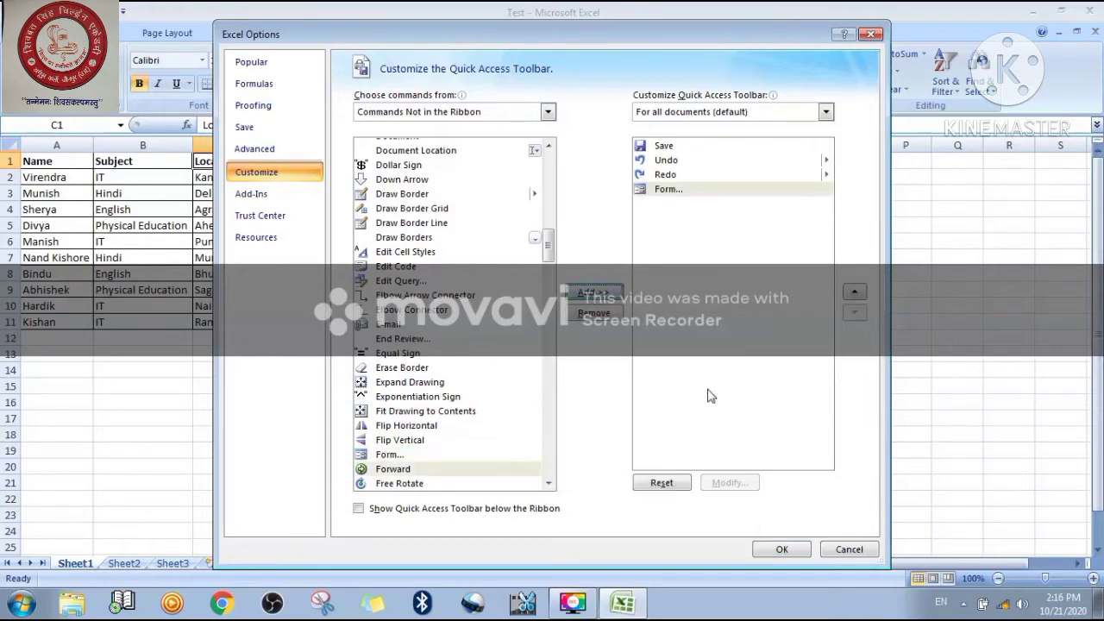
{"action": "left_click", "coordinate": [787, 551]}
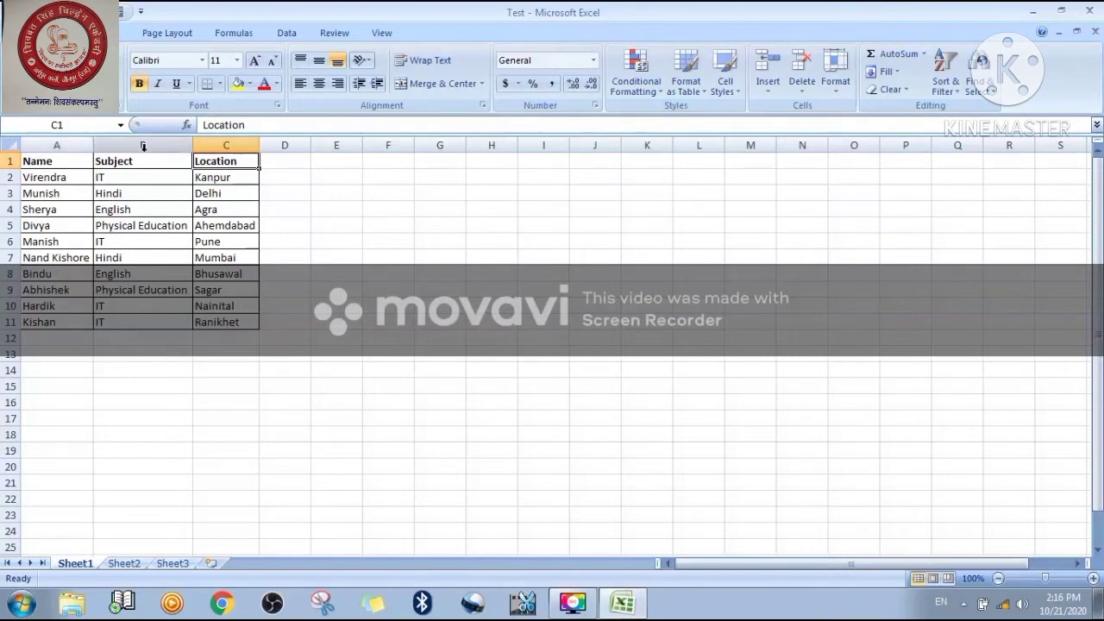
{"action": "left_click", "coordinate": [47, 177]}
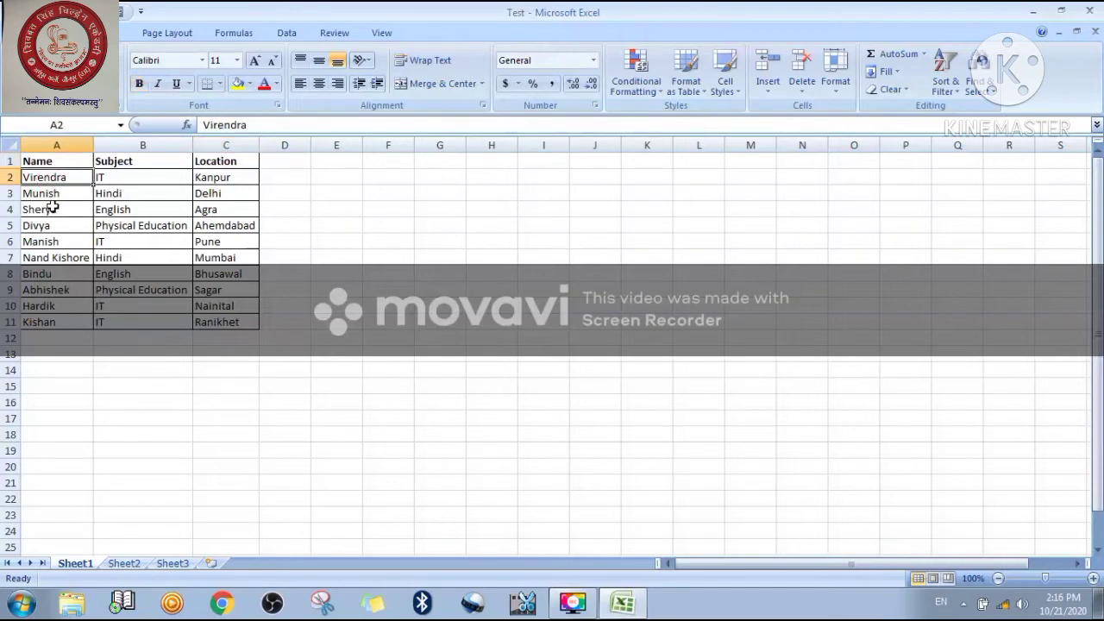
{"action": "left_click", "coordinate": [57, 191]}
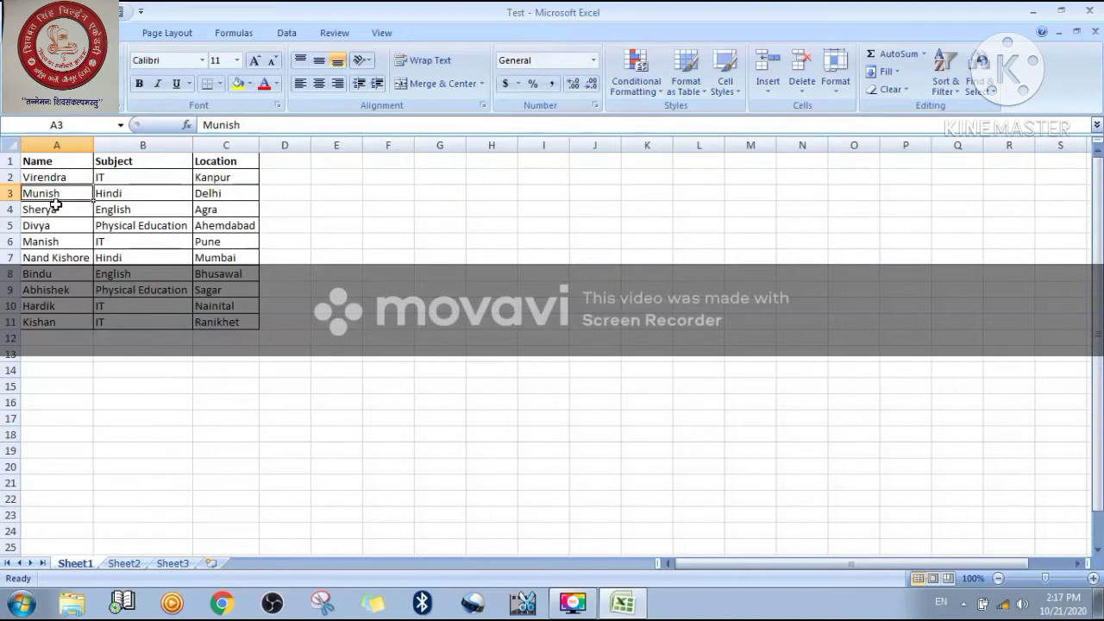
{"action": "left_click", "coordinate": [47, 161]}
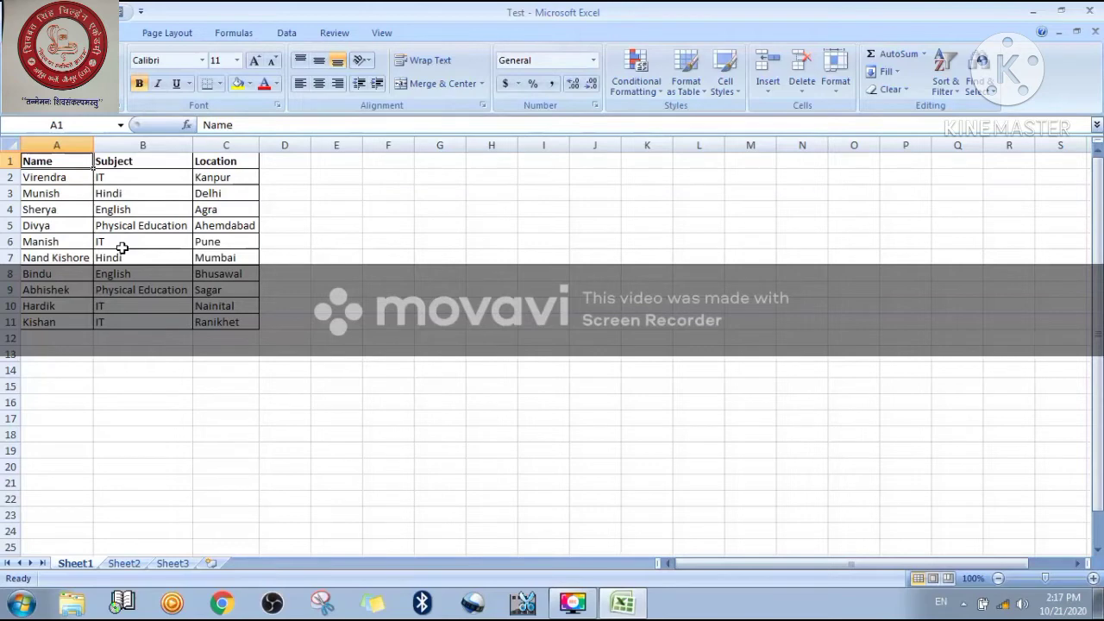
- On Sheet2, enter the column headings Name in A1 and Class in B1
{"action": "left_click", "coordinate": [124, 564]}
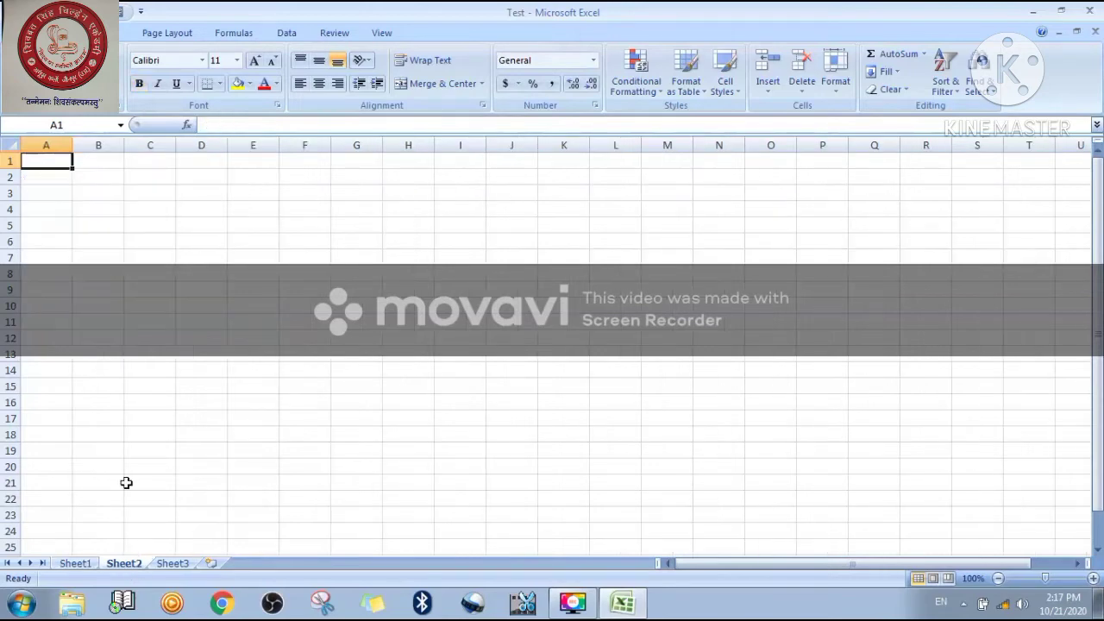
{"action": "type", "text": "Nmae"}
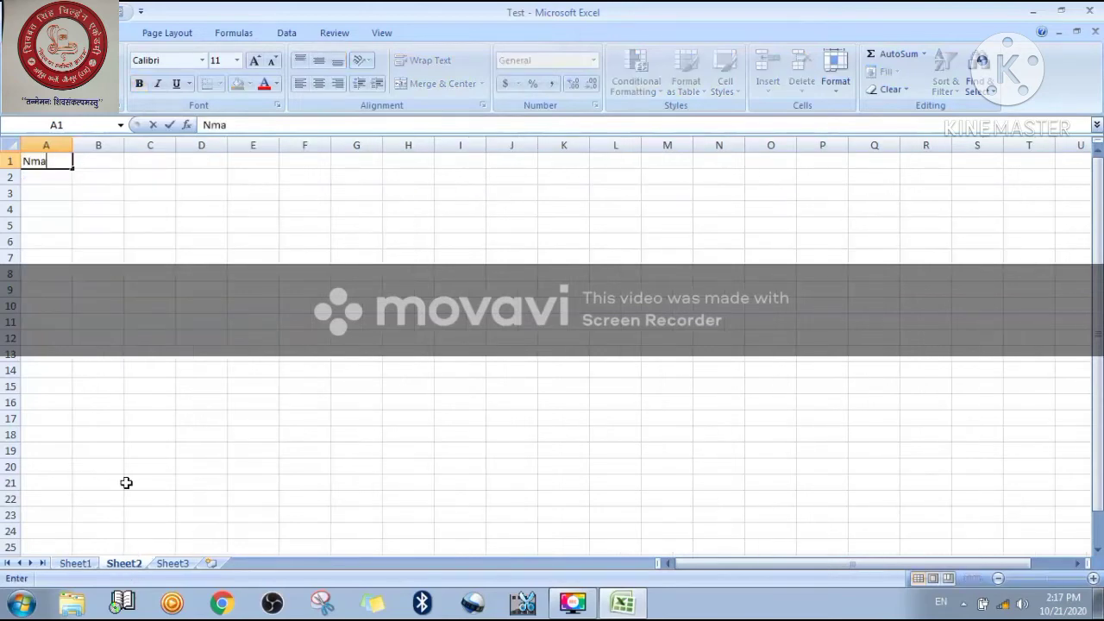
{"action": "key", "text": "BackSpace"}
{"action": "key", "text": "BackSpace"}
{"action": "key", "text": "BackSpace"}
{"action": "type", "text": "ame"}
{"action": "key", "text": "Tab"}
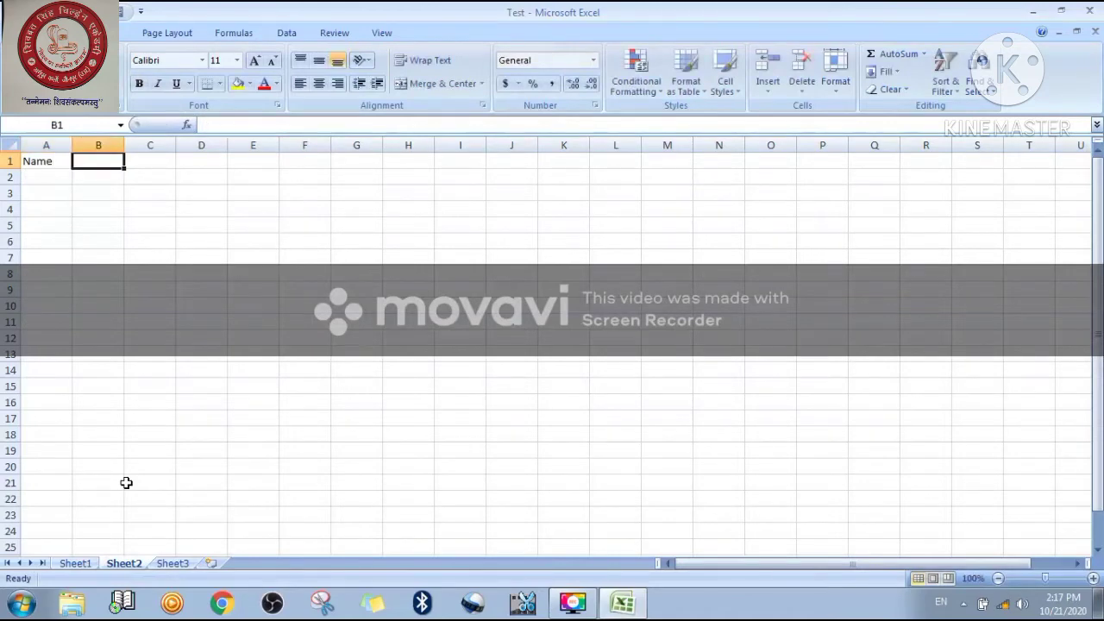
{"action": "type", "text": "Ck"}
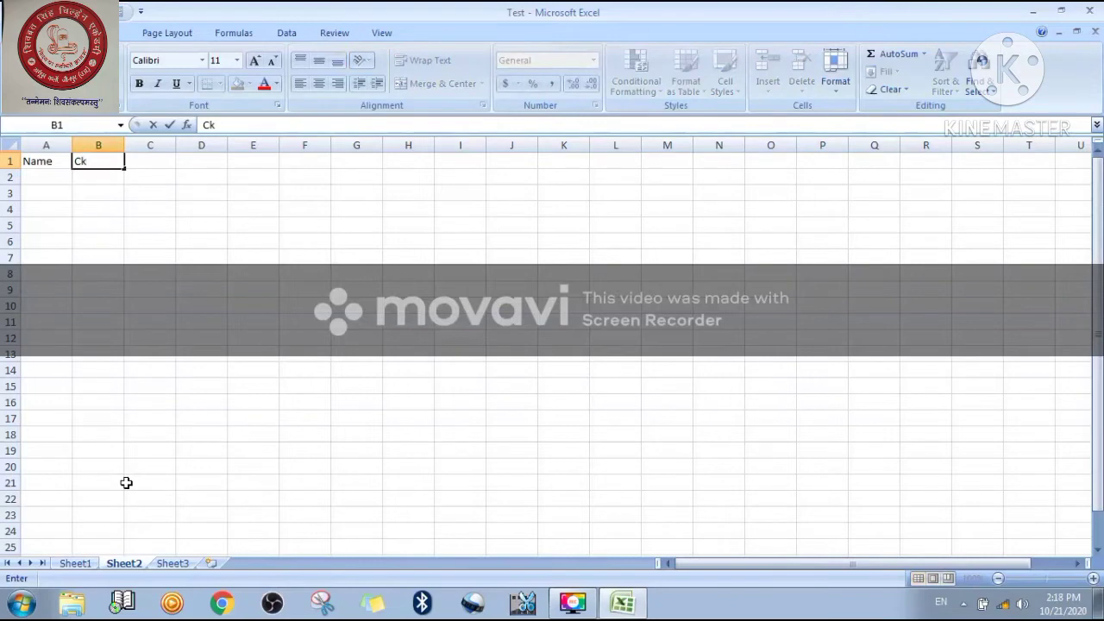
{"action": "key", "text": "BackSpace"}
{"action": "type", "text": "lass"}
{"action": "key", "text": "Tab"}
- Enter the column headings Roll No in C1 and Subject in D1
{"action": "type", "text": "R"}
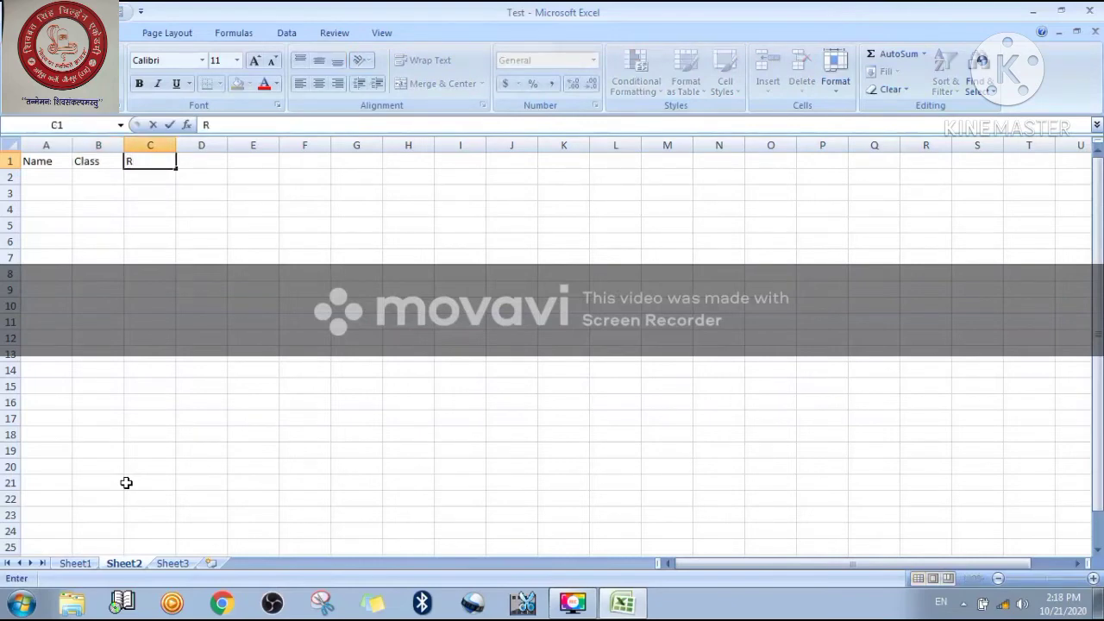
{"action": "type", "text": "oll No"}
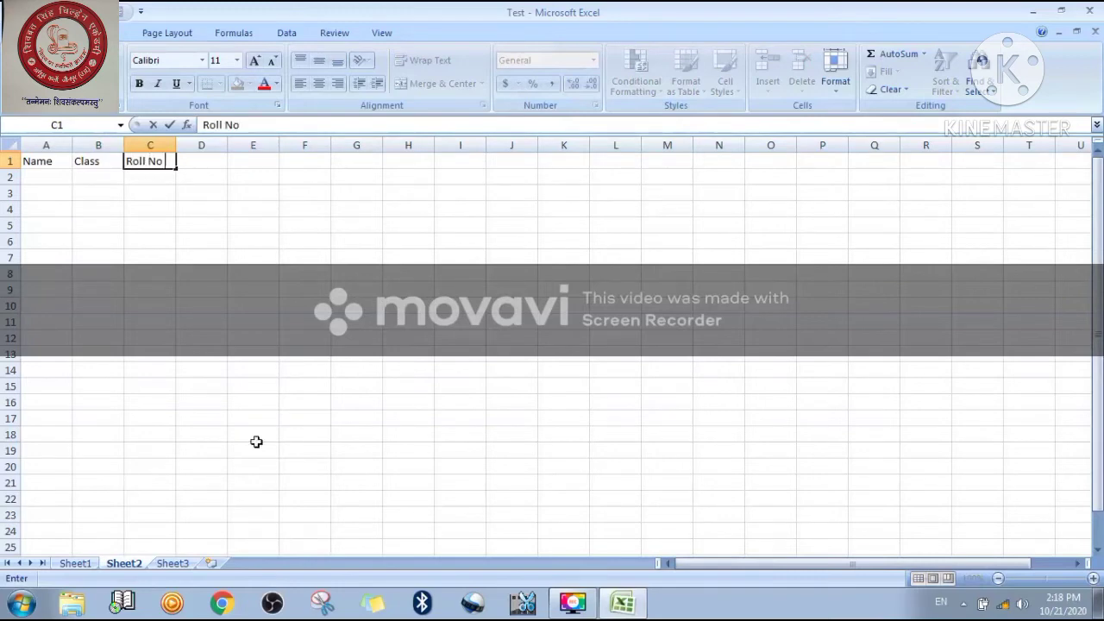
{"action": "left_click", "coordinate": [205, 163]}
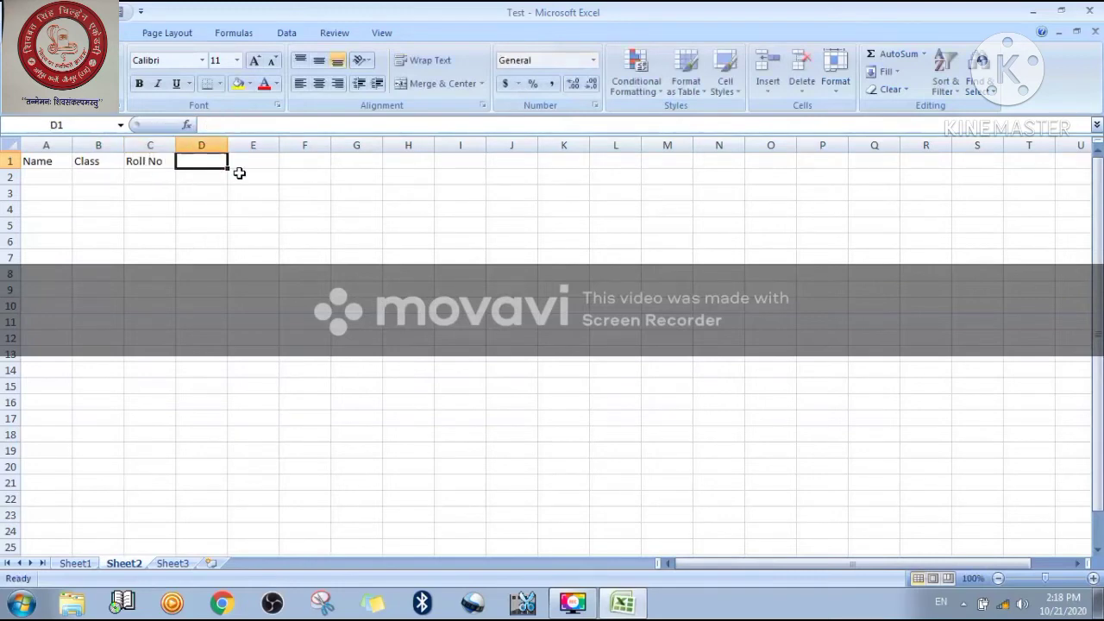
{"action": "type", "text": "Suj"}
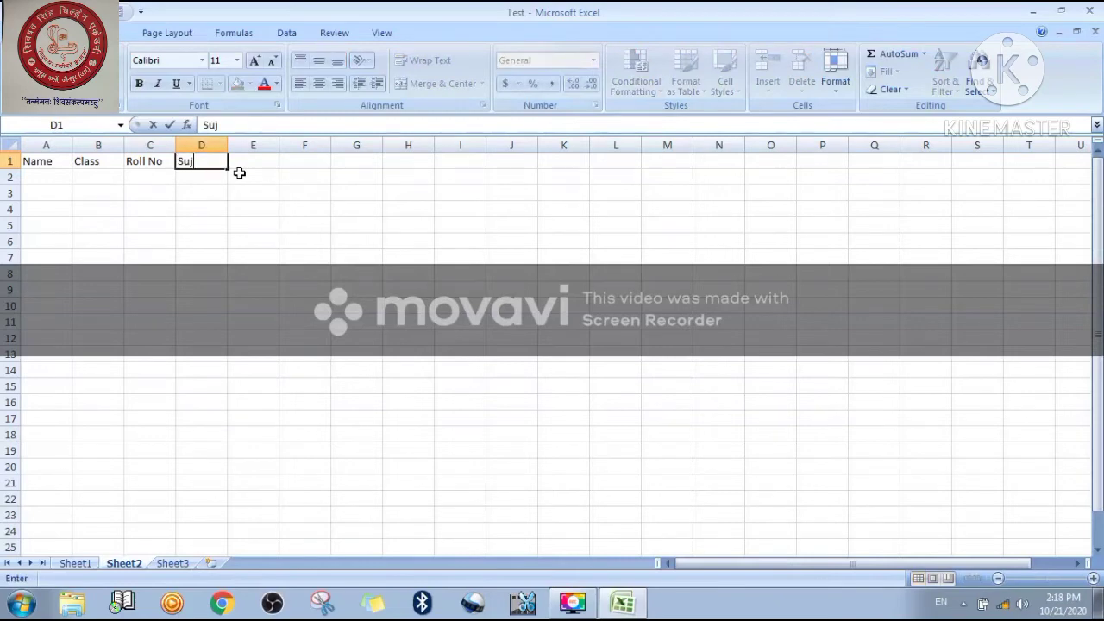
{"action": "key", "text": "BackSpace"}
{"action": "type", "text": "bjec"}
{"action": "type", "text": "t"}
- Open the data form from cell A2 of Sheet2, accepting the first row as column labels
{"action": "left_click", "coordinate": [41, 177]}
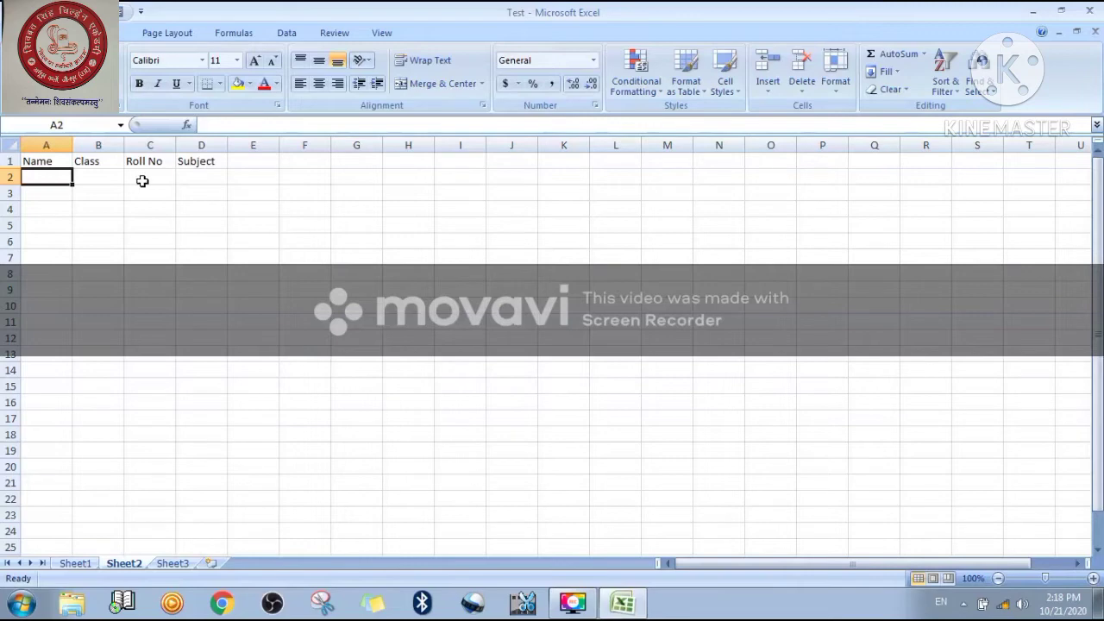
{"action": "left_click", "coordinate": [122, 12]}
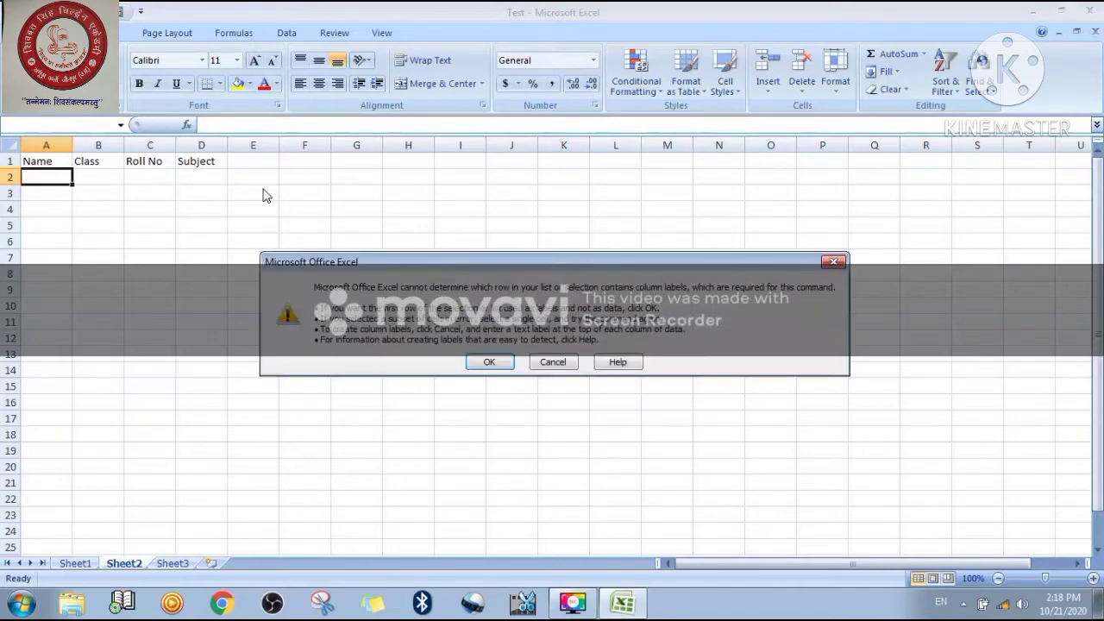
{"action": "left_click", "coordinate": [489, 362]}
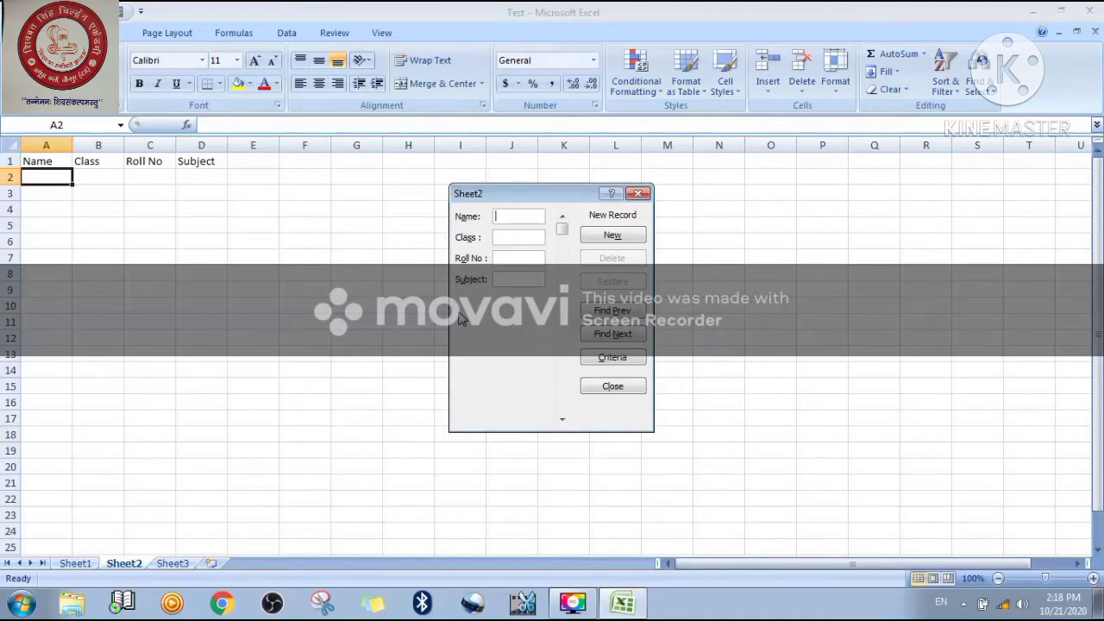
- Add a record in the data form with the student's name, Class 10, Roll No 101 and Subject IT
{"action": "type", "text": "Virendra"}
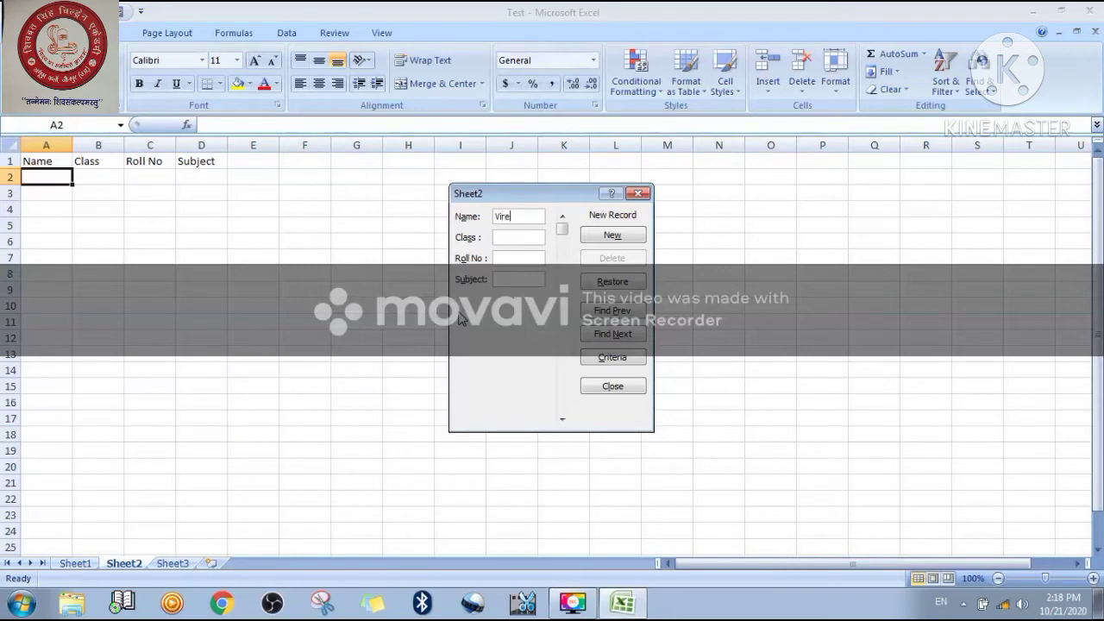
{"action": "left_click", "coordinate": [508, 237]}
{"action": "type", "text": "10"}
{"action": "left_click", "coordinate": [518, 257]}
{"action": "type", "text": "101"}
{"action": "left_click", "coordinate": [509, 280]}
{"action": "type", "text": "IT"}
{"action": "key", "text": "Return"}
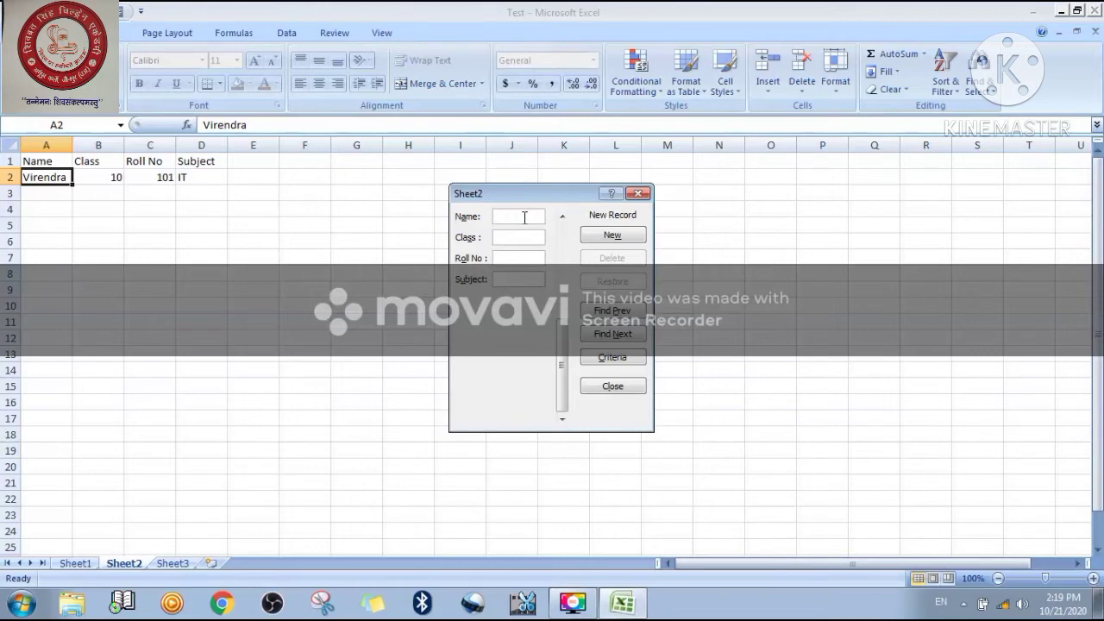
- Add a second record with the student's name, Class 10, Roll No 102 and Subject Hindi, and close the data form
{"action": "type", "text": "B"}
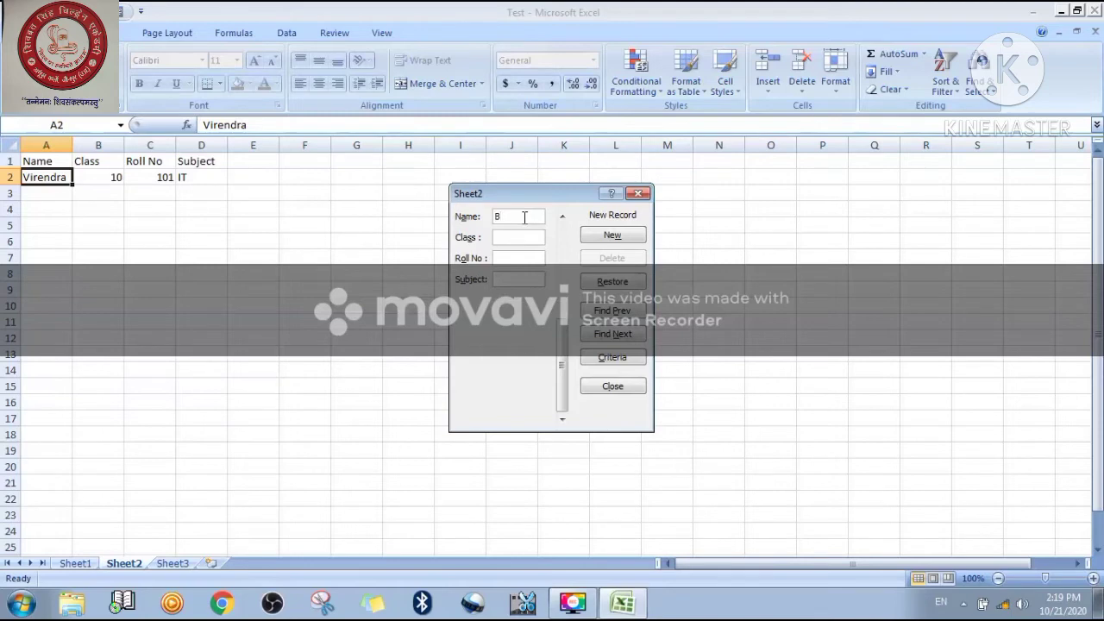
{"action": "type", "text": "irendra"}
{"action": "type", "text": "10"}
{"action": "left_click", "coordinate": [513, 253]}
{"action": "left_click", "coordinate": [516, 259]}
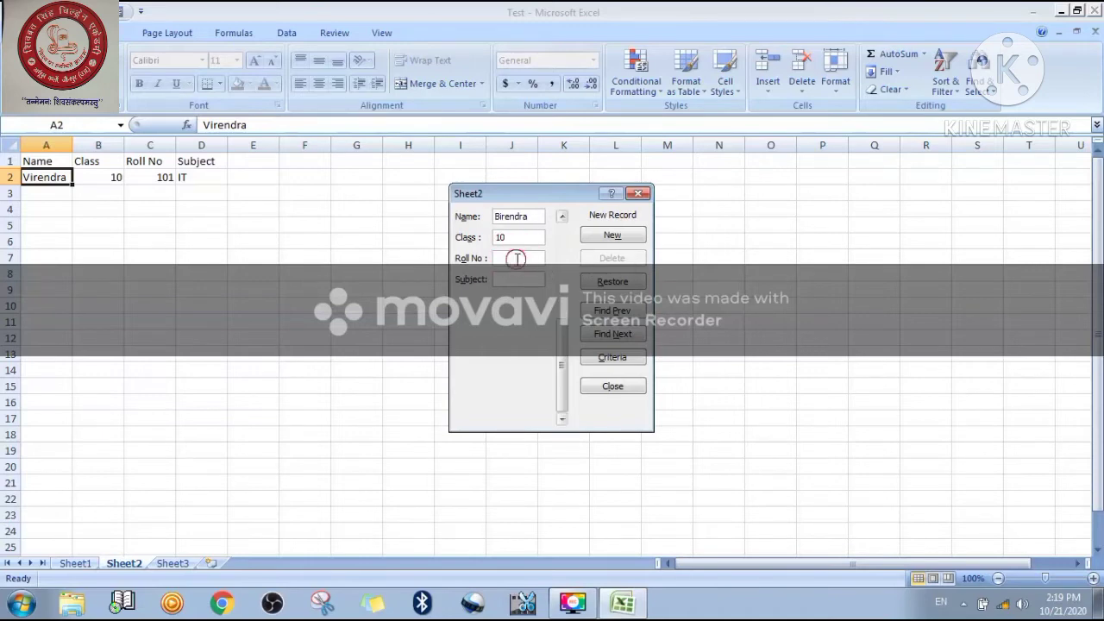
{"action": "type", "text": "102"}
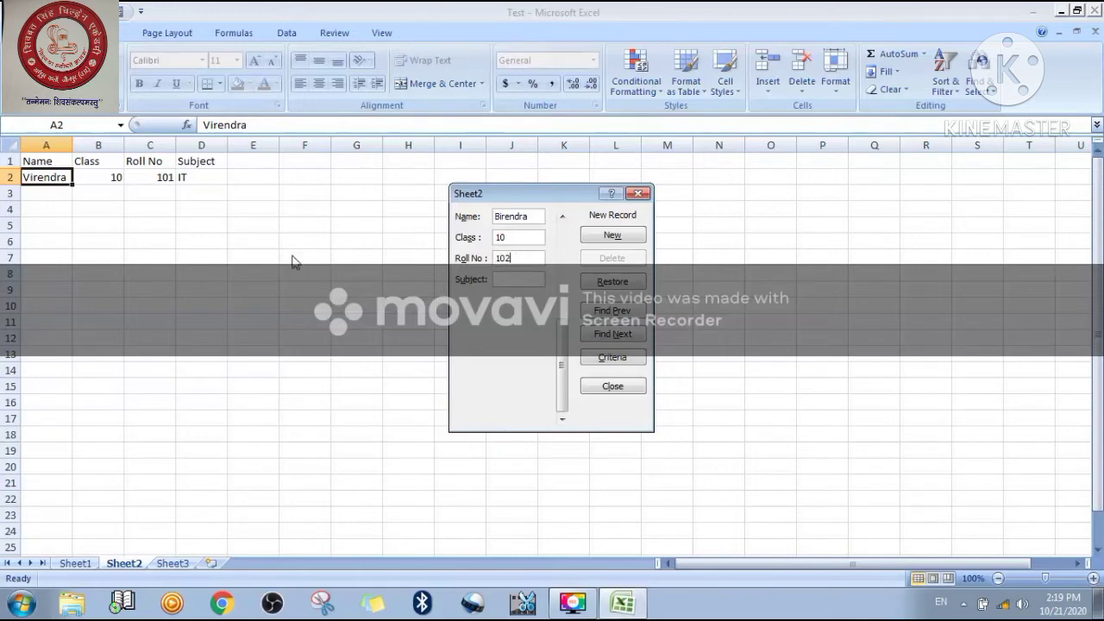
{"action": "left_click", "coordinate": [508, 281]}
{"action": "type", "text": "Hindi"}
{"action": "key", "text": "Return"}
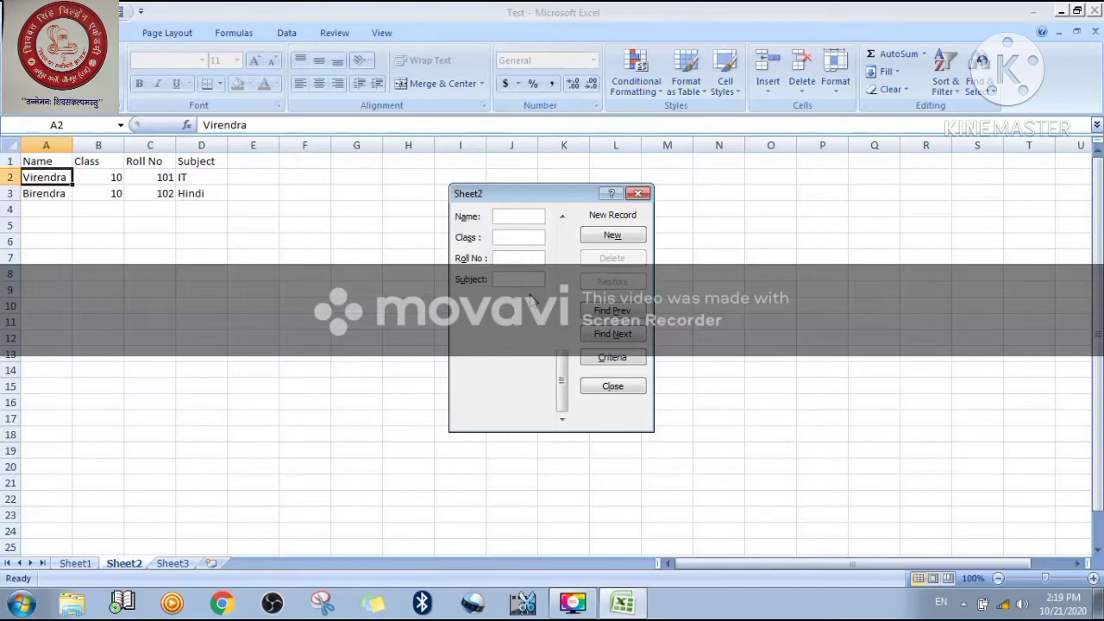
{"action": "left_click", "coordinate": [624, 386]}
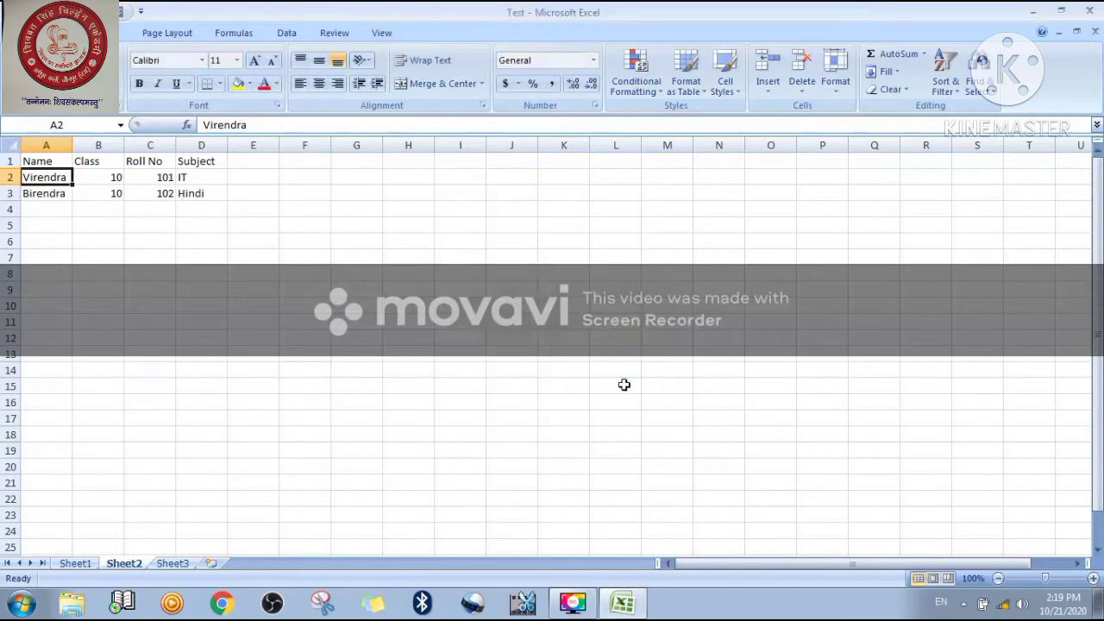
- Open the data form for Sheet1, move to the eighth record (Physical Education, Sagar) and delete it
{"action": "left_click", "coordinate": [75, 563]}
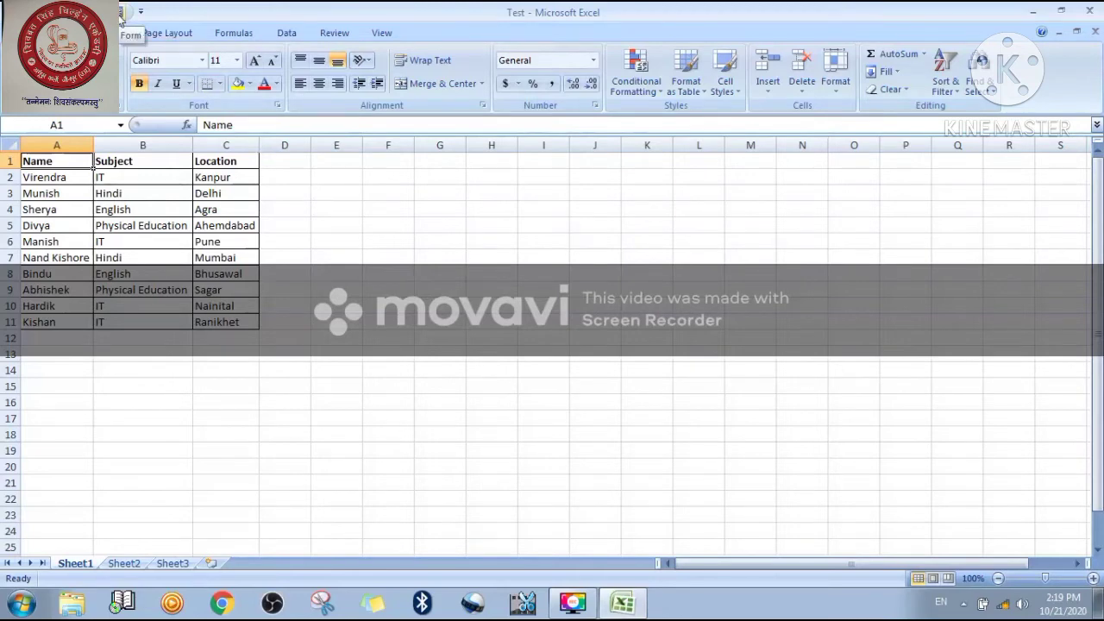
{"action": "left_click", "coordinate": [121, 14]}
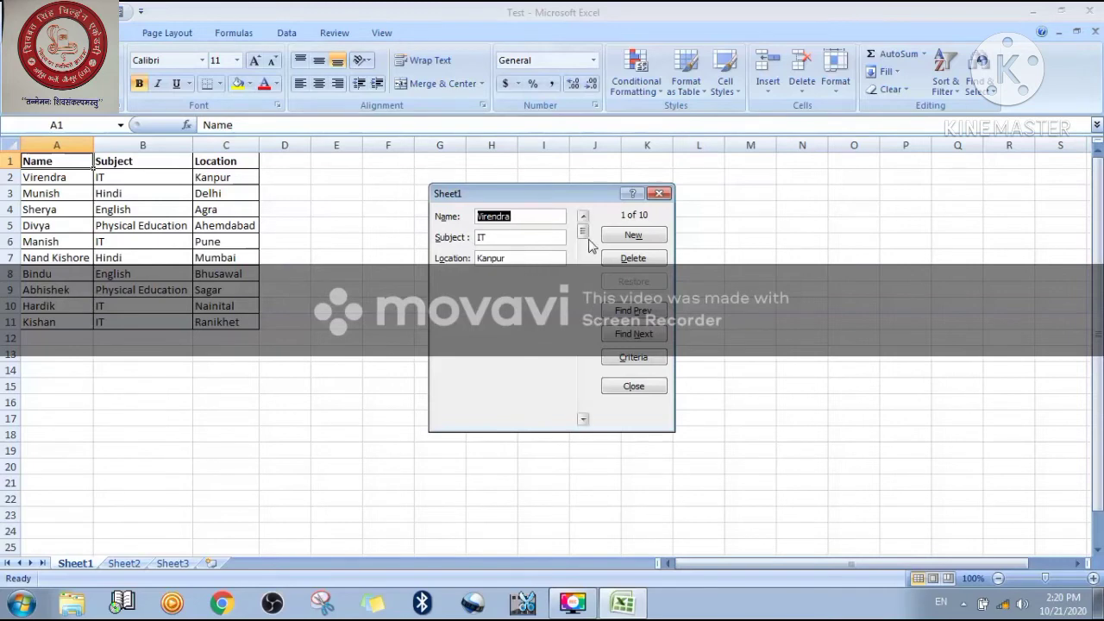
{"action": "left_click", "coordinate": [583, 419]}
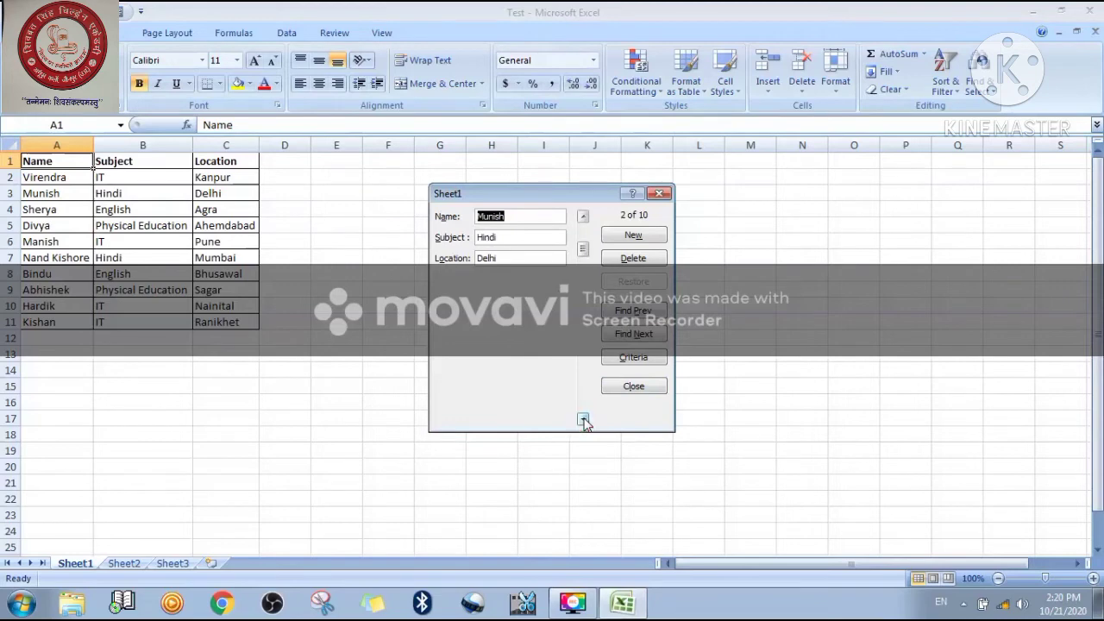
{"action": "left_click", "coordinate": [583, 419]}
{"action": "left_click", "coordinate": [583, 419]}
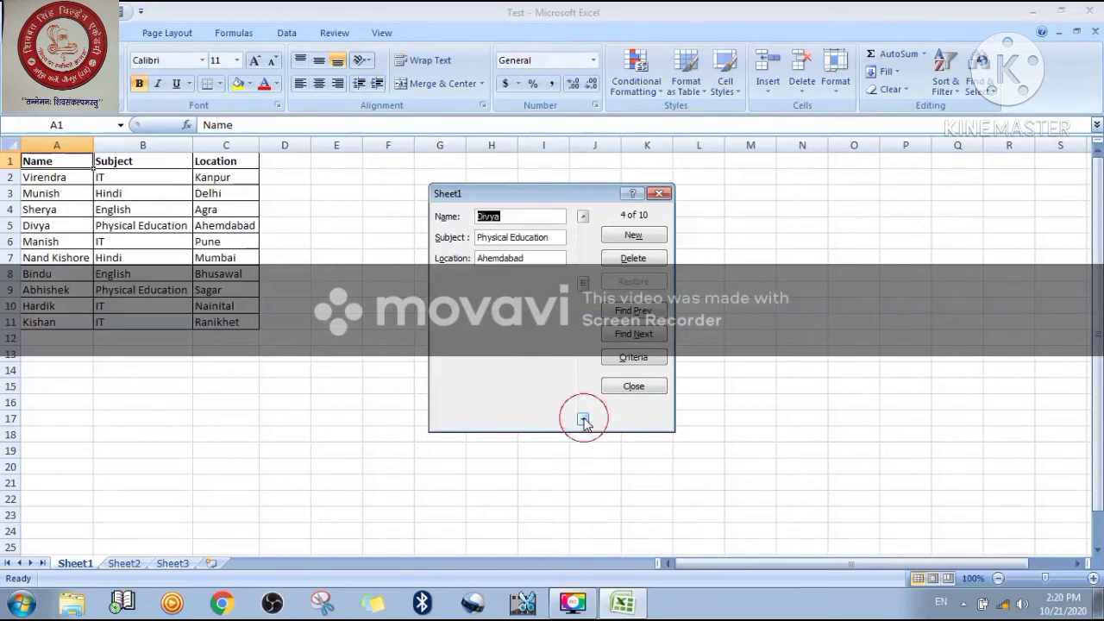
{"action": "left_click", "coordinate": [583, 419]}
{"action": "left_click", "coordinate": [583, 419]}
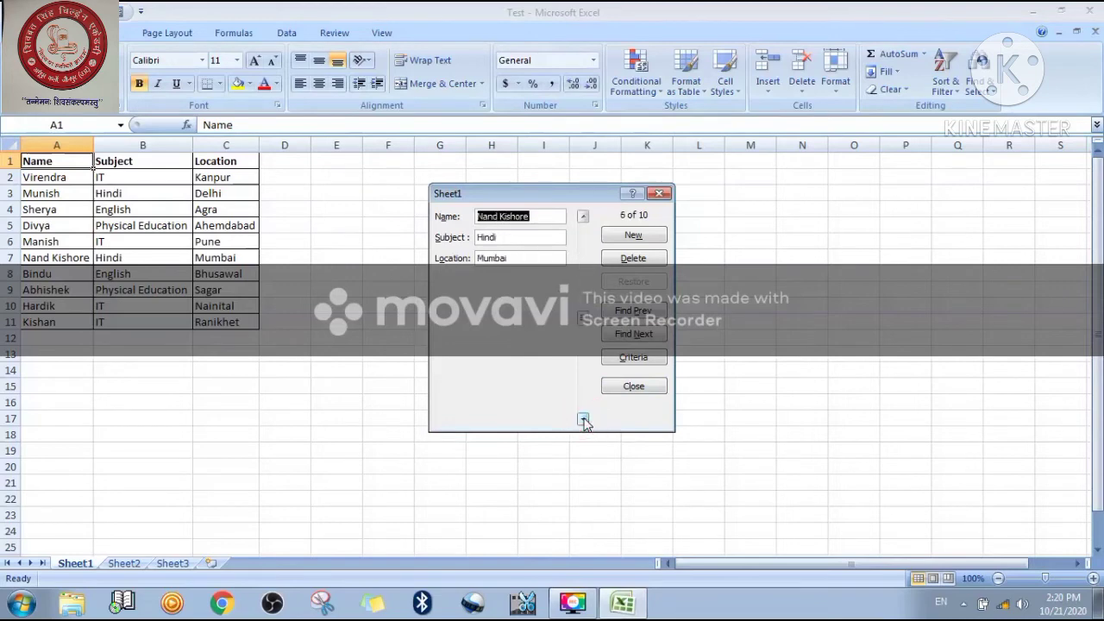
{"action": "left_click", "coordinate": [583, 419]}
{"action": "left_click", "coordinate": [583, 419]}
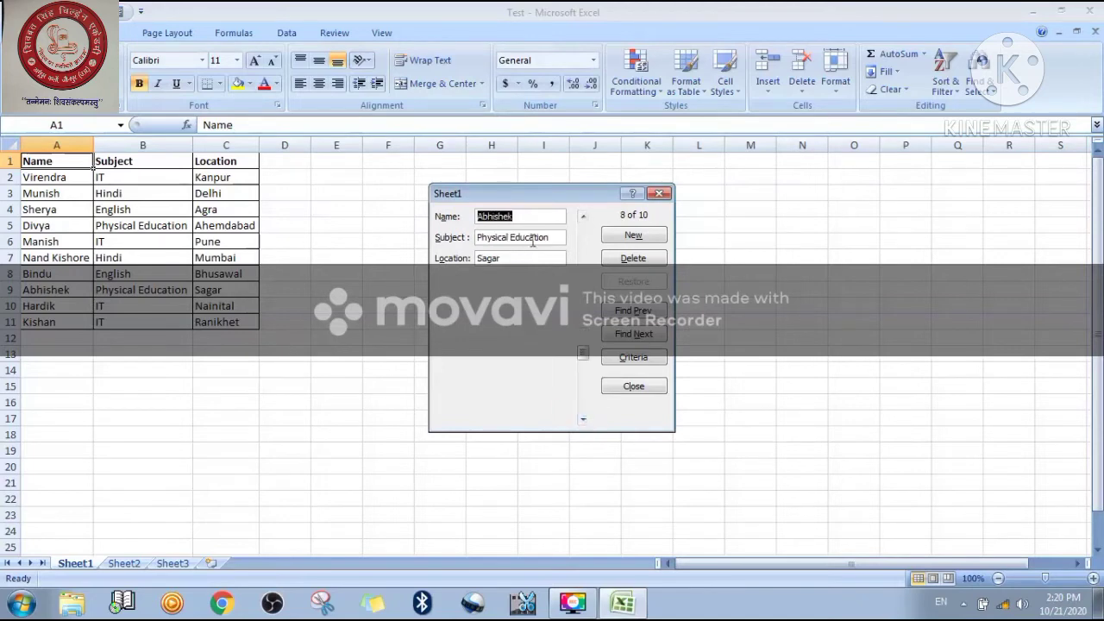
{"action": "left_click", "coordinate": [633, 258]}
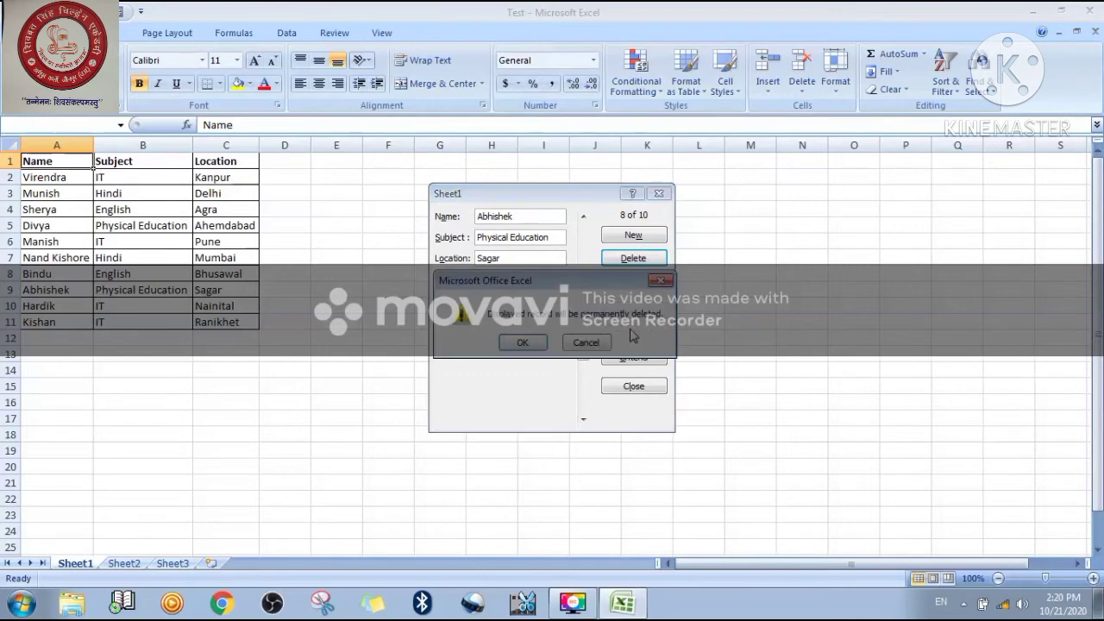
{"action": "left_click", "coordinate": [524, 343]}
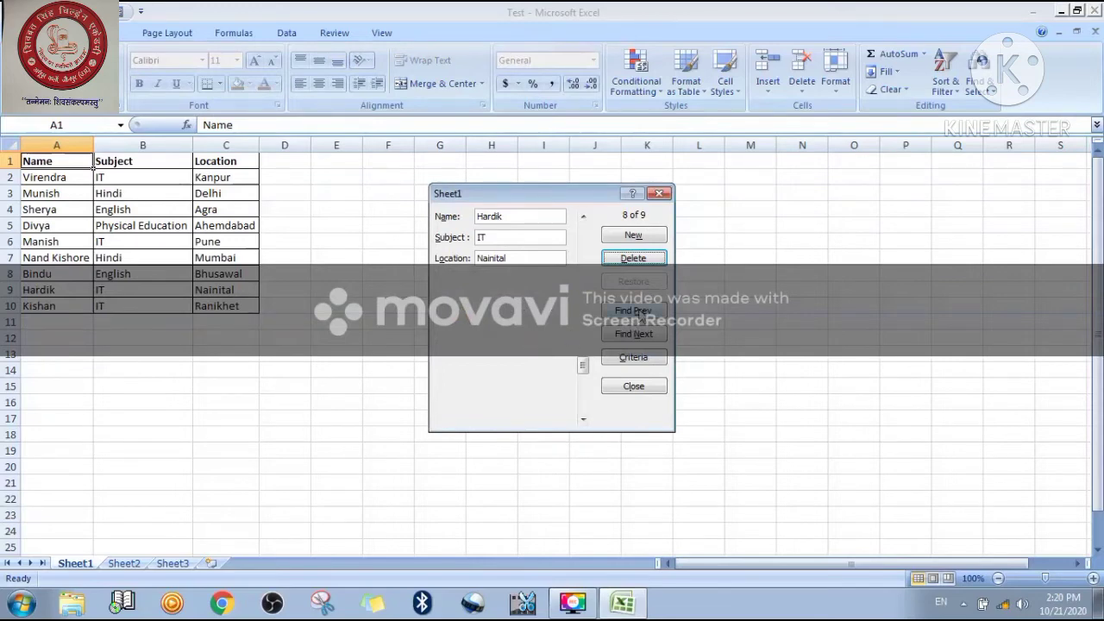
- Step to the previous and next record in the form, and run a criteria search for Location Mumbai
{"action": "left_click", "coordinate": [640, 315]}
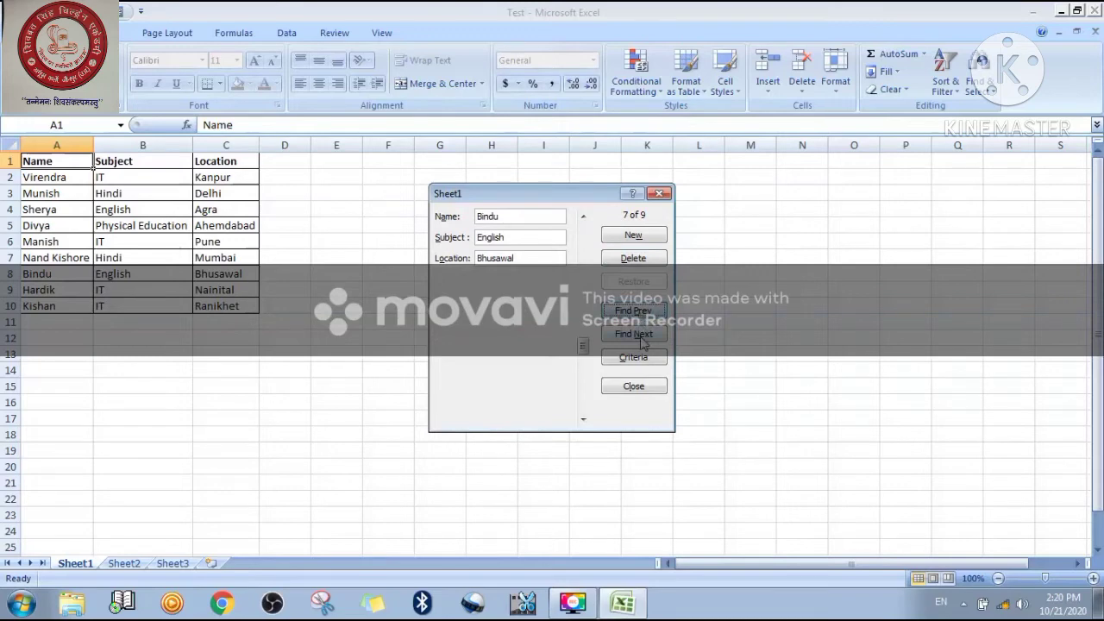
{"action": "left_click", "coordinate": [642, 337]}
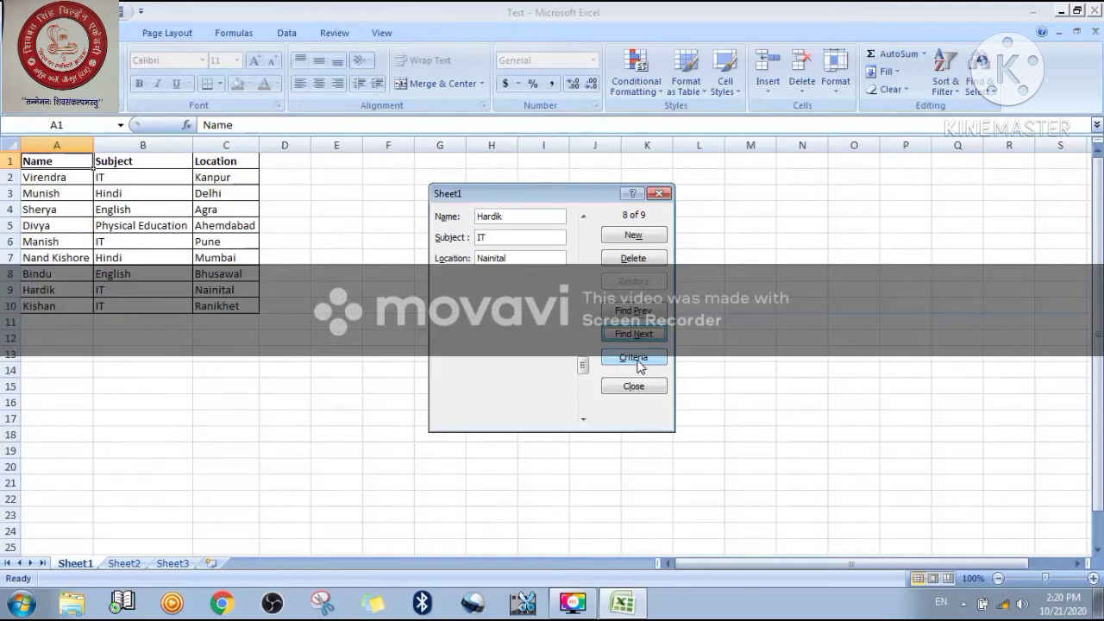
{"action": "left_click", "coordinate": [634, 357]}
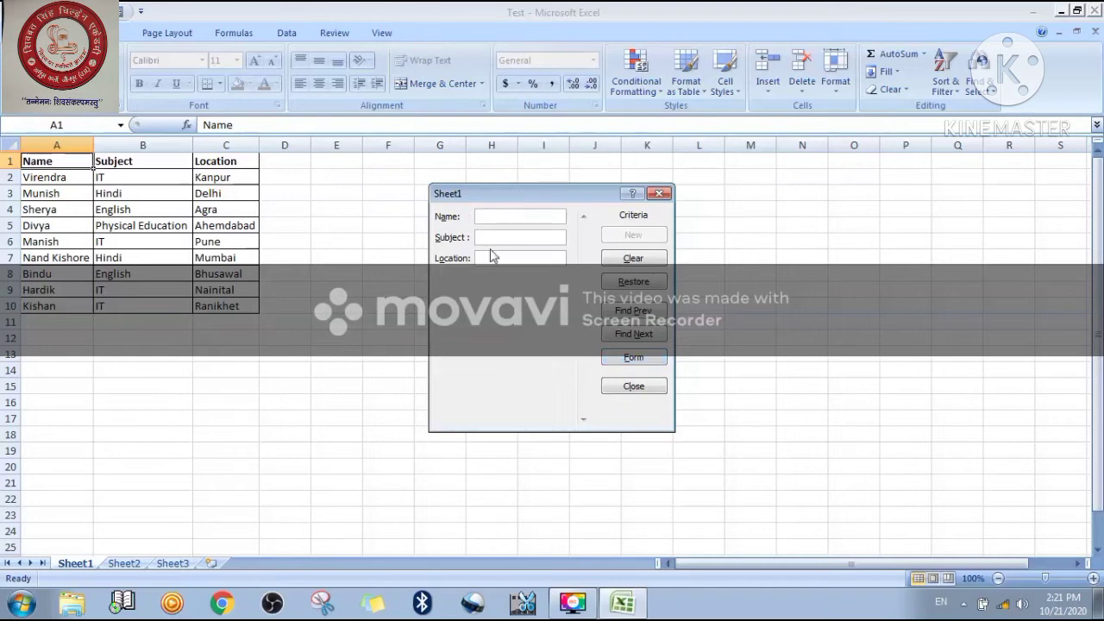
{"action": "left_click", "coordinate": [494, 257]}
{"action": "type", "text": "Mumbai"}
{"action": "key", "text": "Return"}
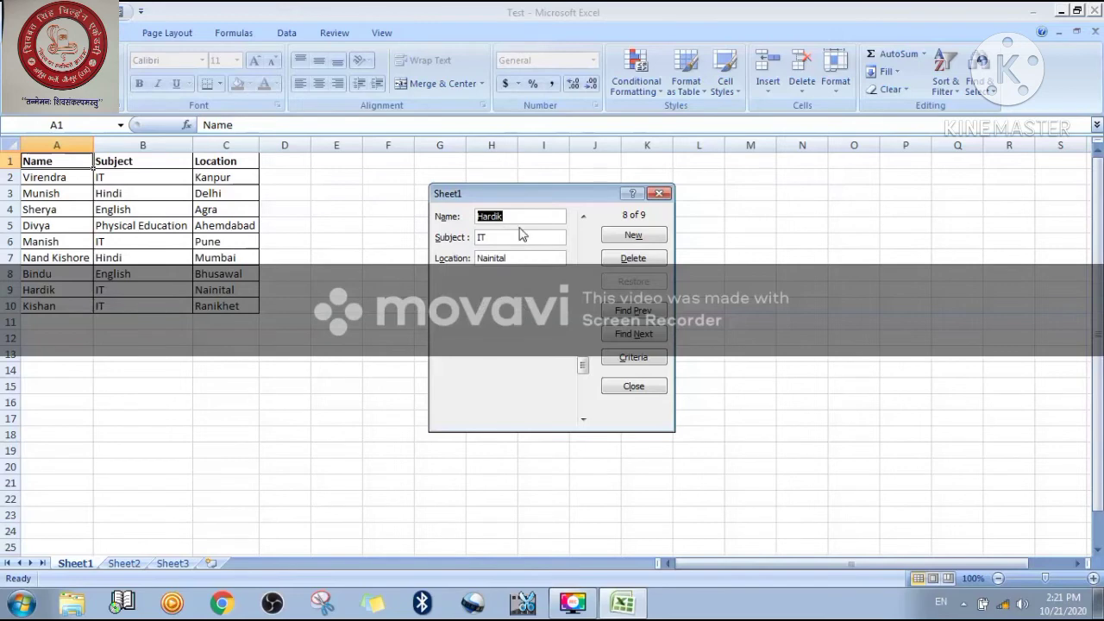
- Change the Location of the eighth record to Mumbai and commit the edit
{"action": "left_click_drag", "start_coordinate": [518, 257], "coordinate": [405, 257]}
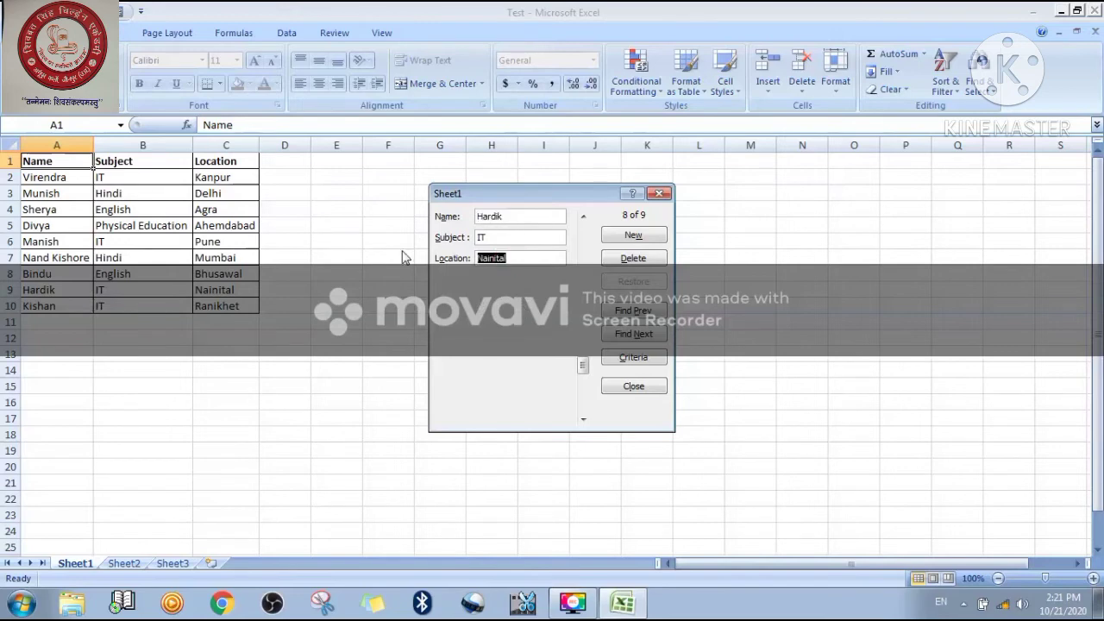
{"action": "type", "text": "M"}
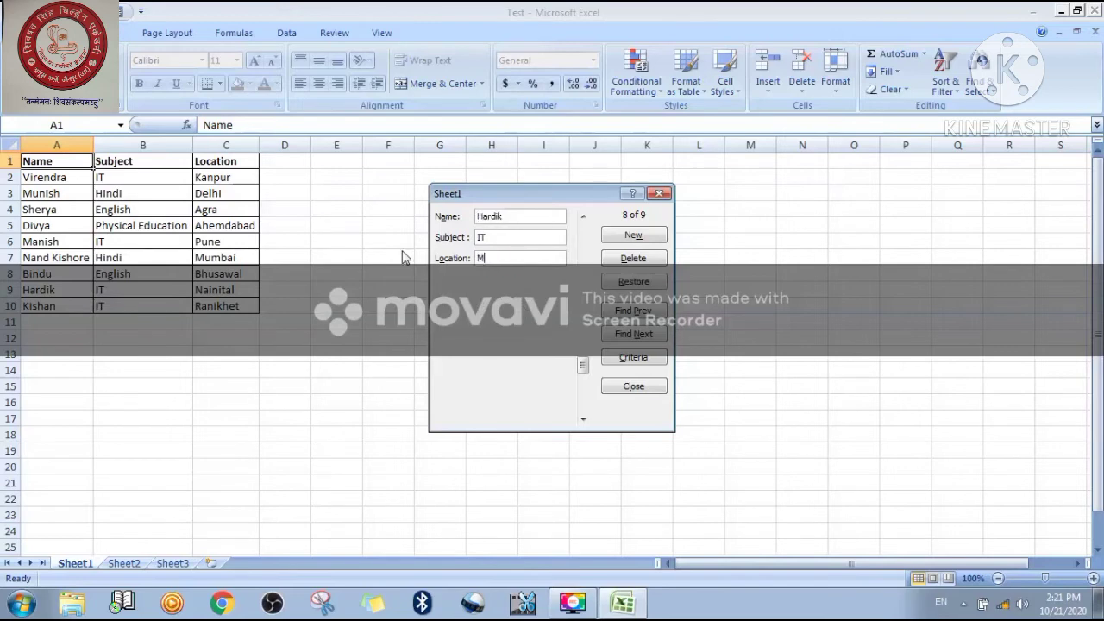
{"action": "type", "text": "umbai"}
{"action": "double_click", "coordinate": [487, 237]}
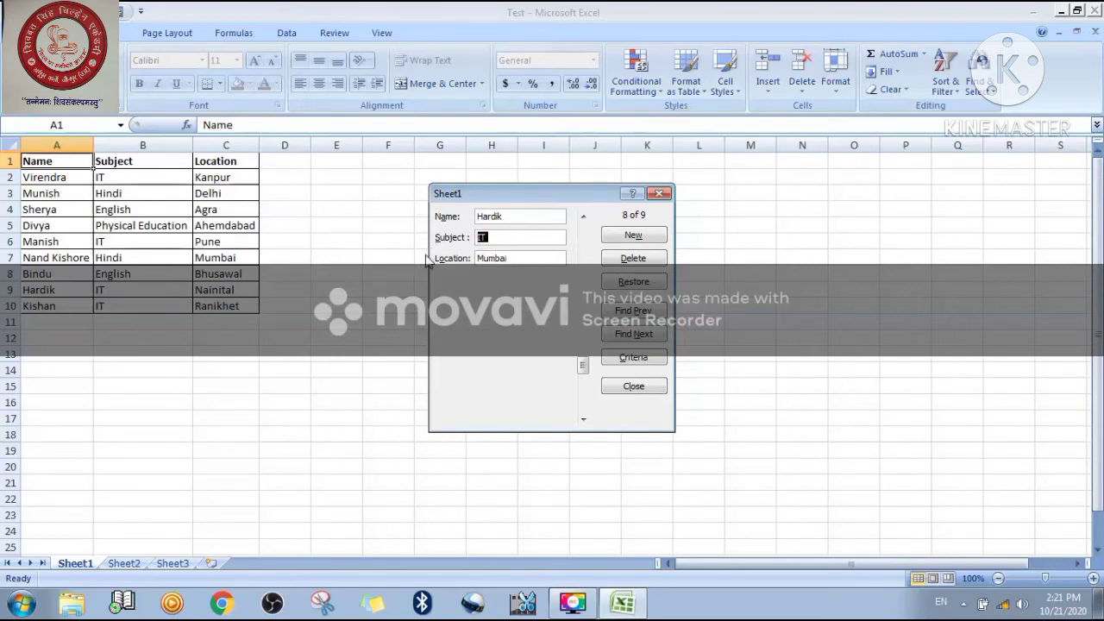
{"action": "key", "text": "Return"}
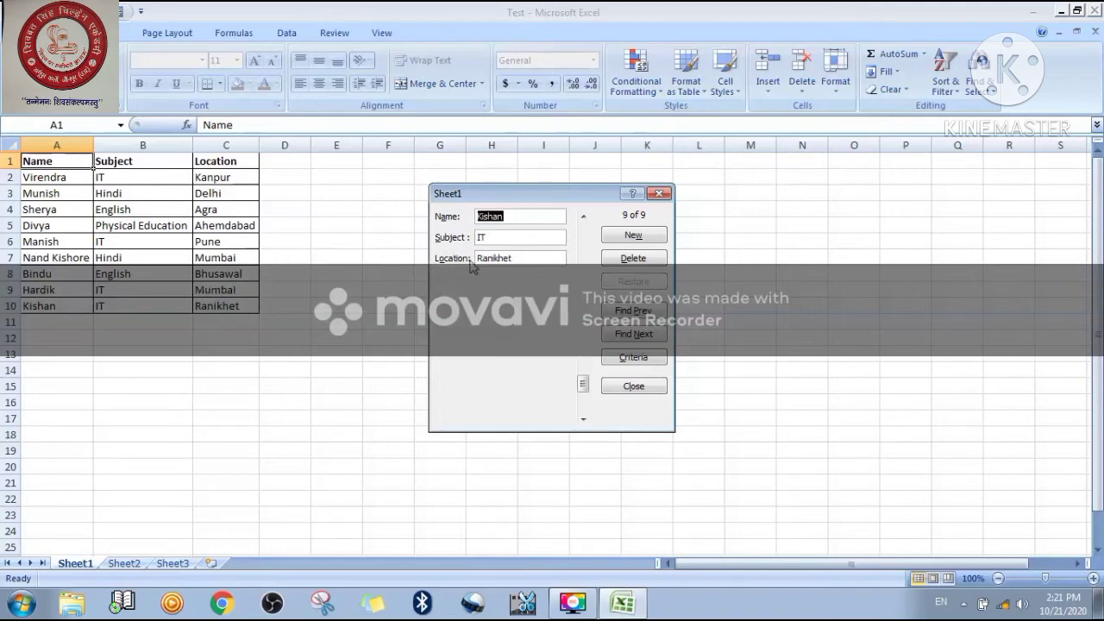
- Clear the old search criteria, search the records for Location Agra, and close the data form
{"action": "left_click", "coordinate": [633, 357]}
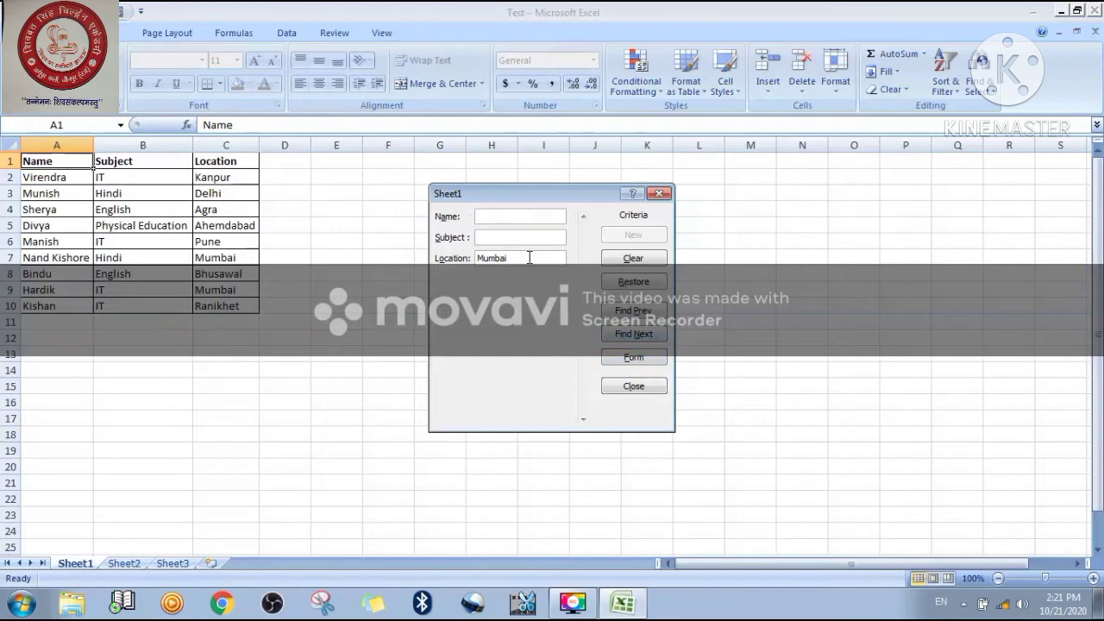
{"action": "left_click", "coordinate": [529, 258]}
{"action": "left_click", "coordinate": [633, 259]}
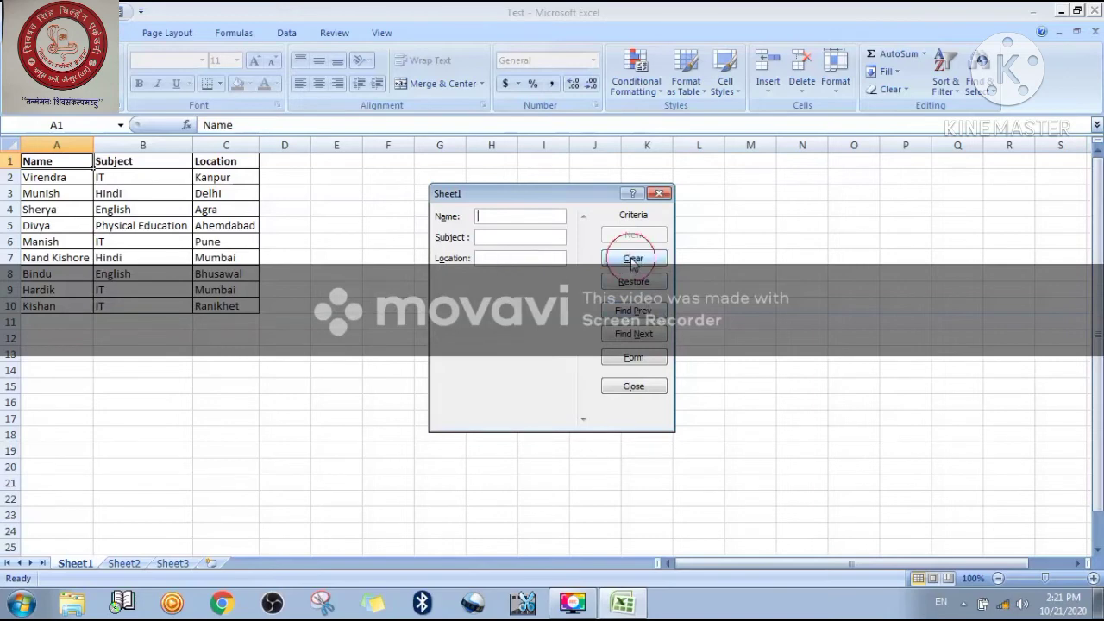
{"action": "left_click", "coordinate": [513, 258]}
{"action": "type", "text": "Agra"}
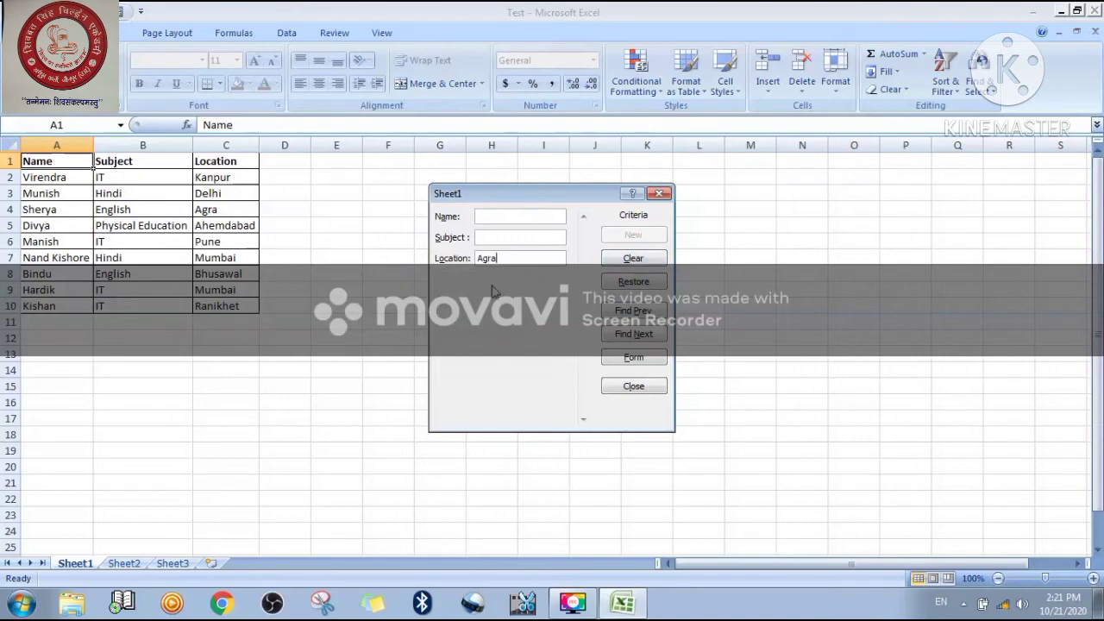
{"action": "key", "text": "Return"}
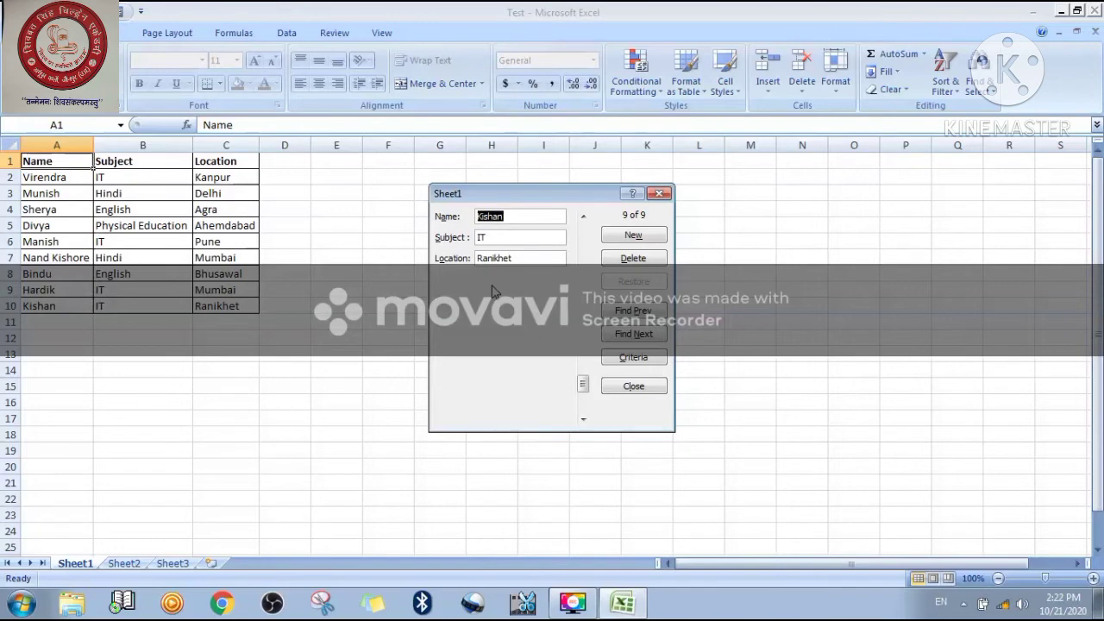
{"action": "left_click", "coordinate": [659, 194]}
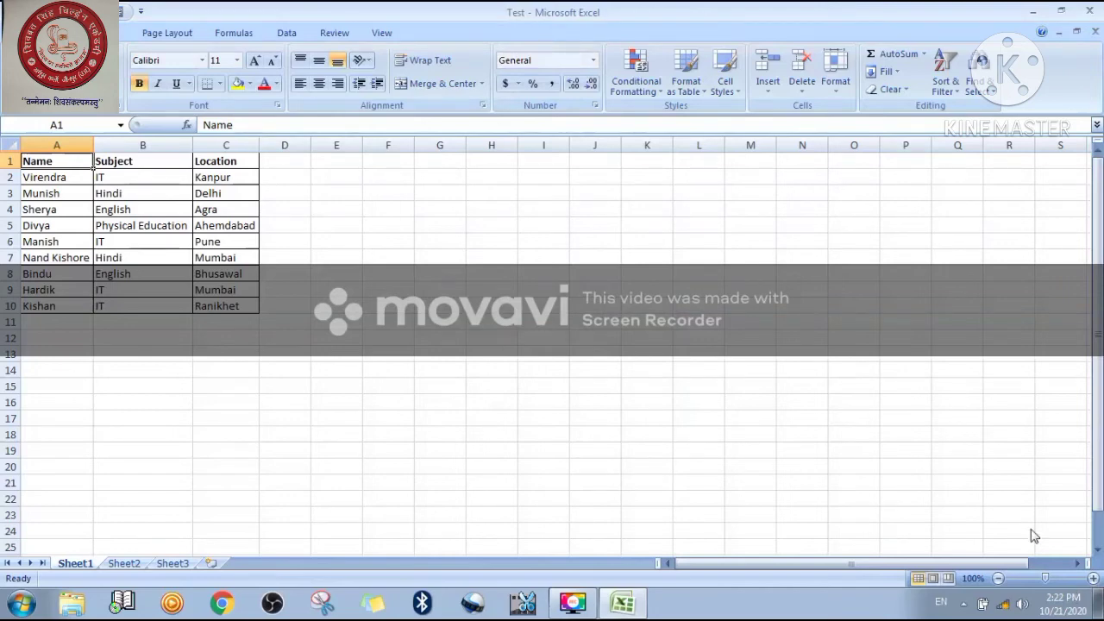
{"action": "left_click", "coordinate": [1019, 576]}
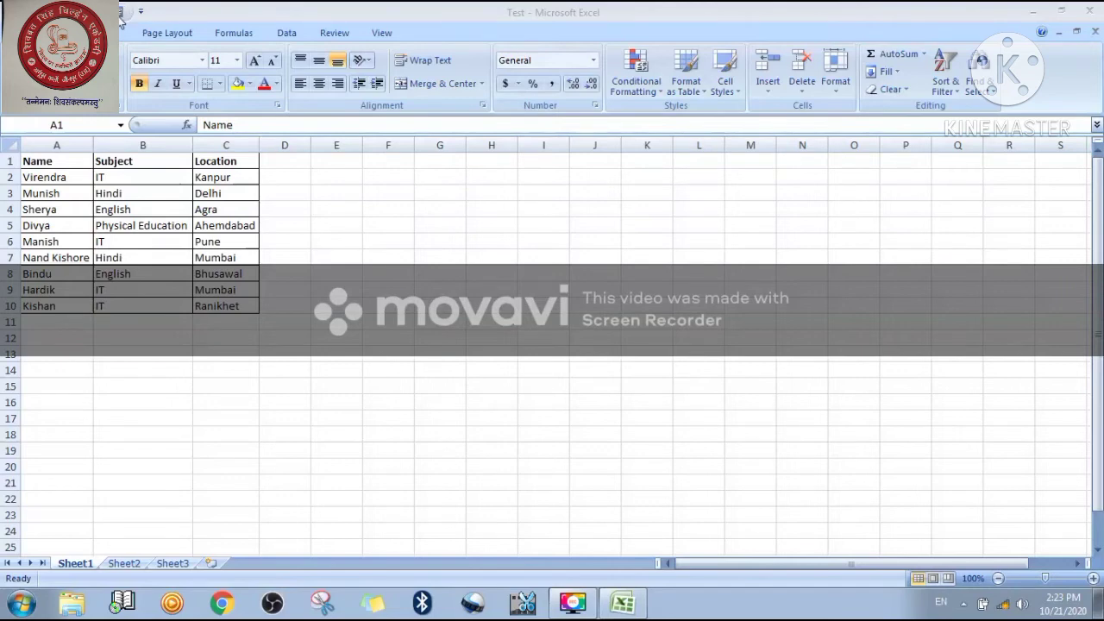
- Reopen the Sheet1 data form and search by criteria for the name of the Ahemdabad Physical Education student
{"action": "left_click", "coordinate": [121, 14]}
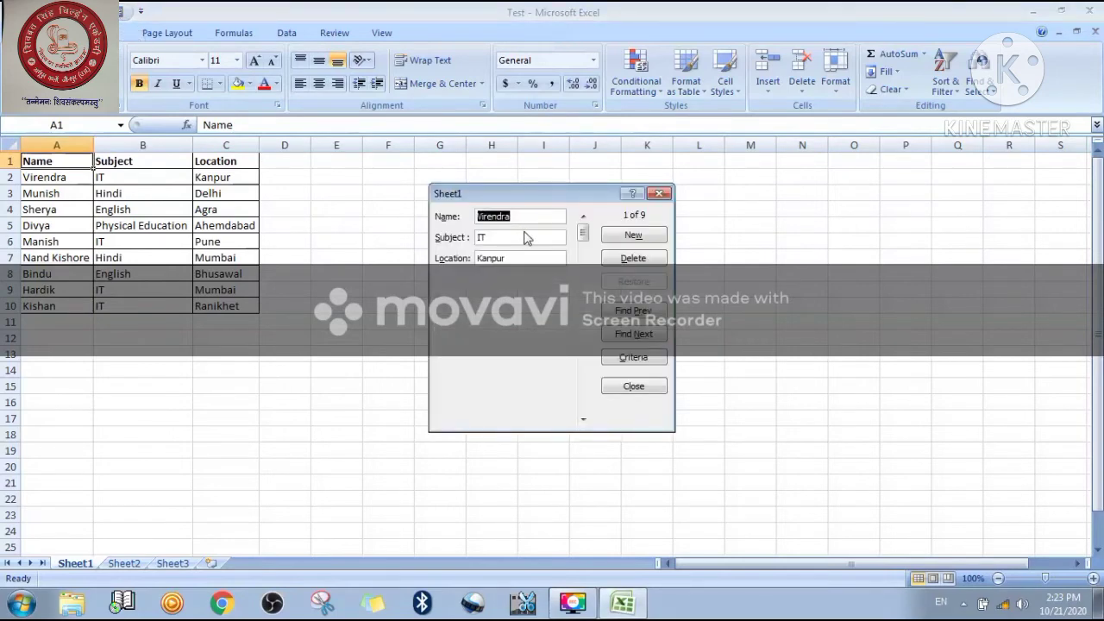
{"action": "left_click", "coordinate": [649, 361]}
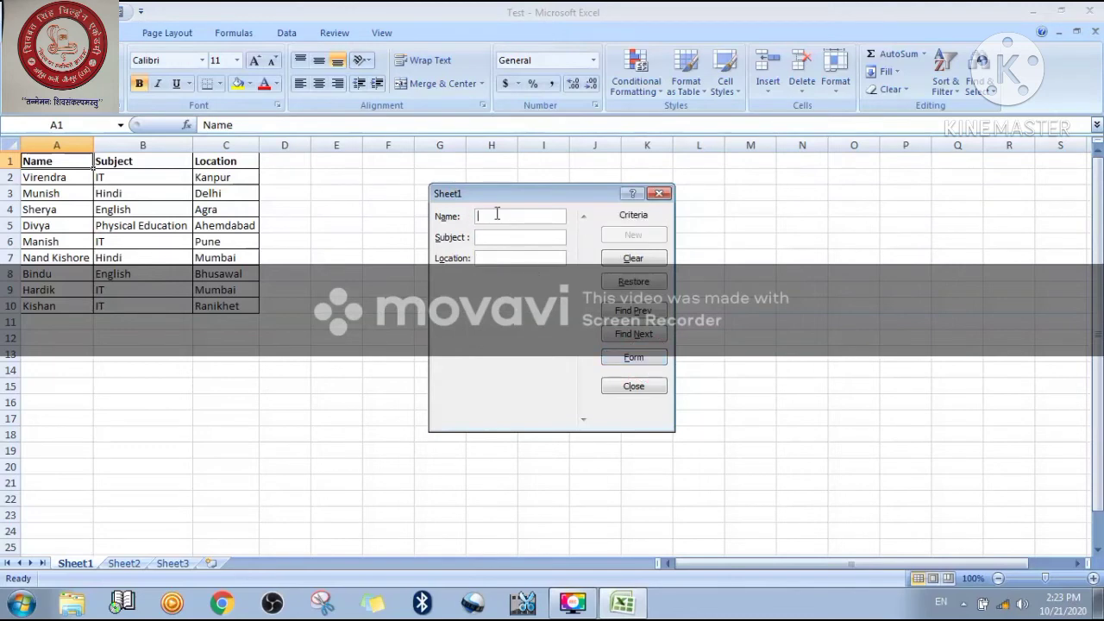
{"action": "type", "text": "Divya"}
{"action": "key", "text": "Return"}
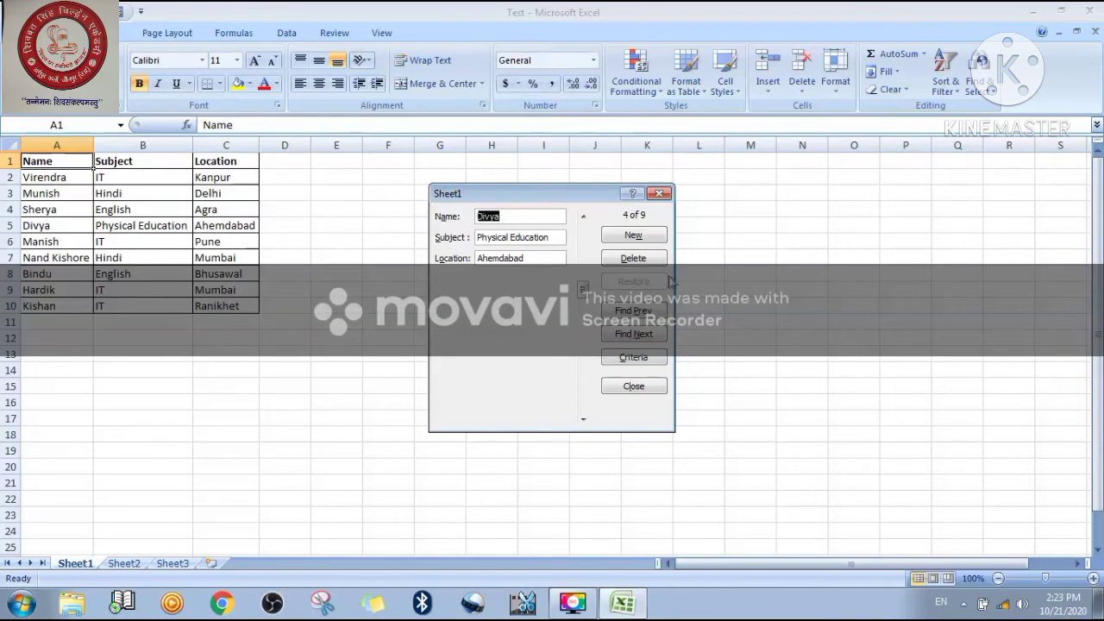
- Replace the Name criterion with the name of the IT student from Pune, run the search, and close the form
{"action": "left_click", "coordinate": [620, 359]}
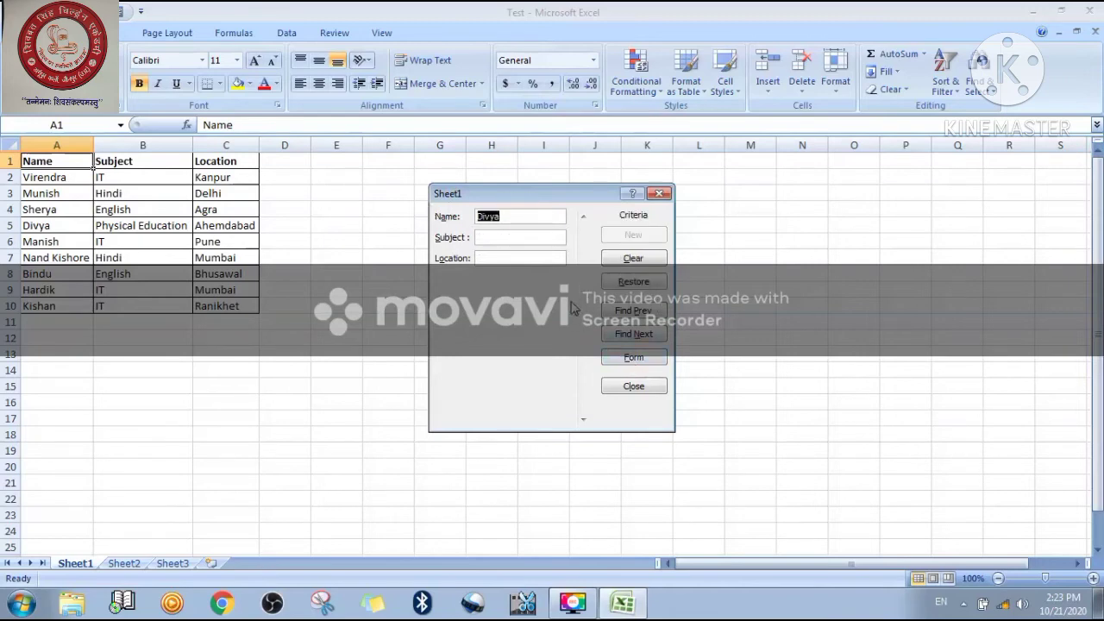
{"action": "type", "text": "Manish"}
{"action": "key", "text": "Return"}
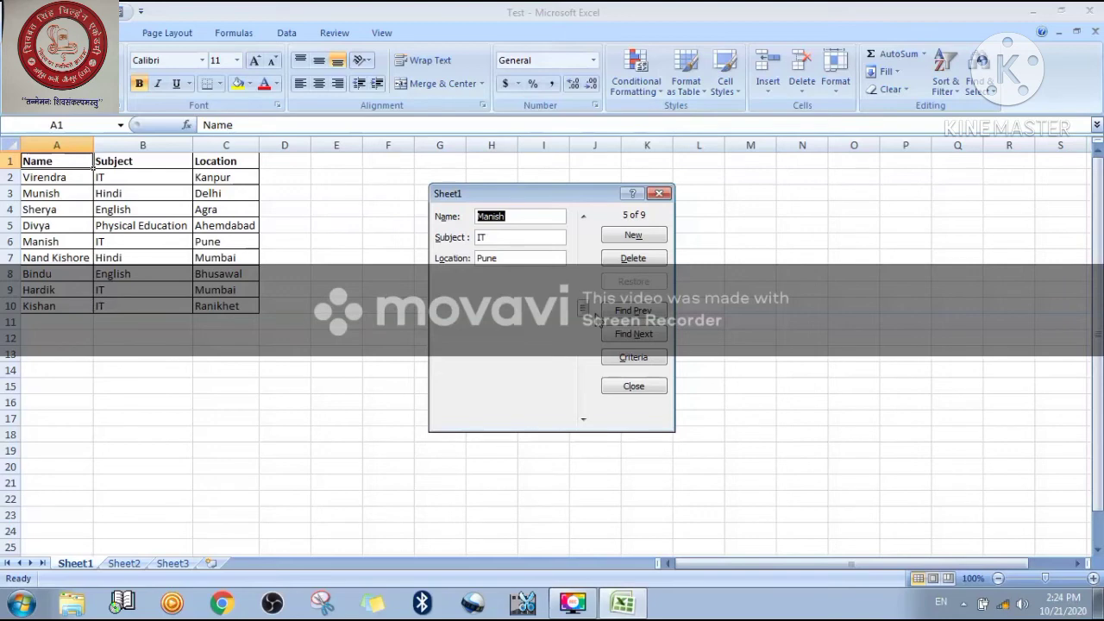
{"action": "left_click", "coordinate": [660, 194]}
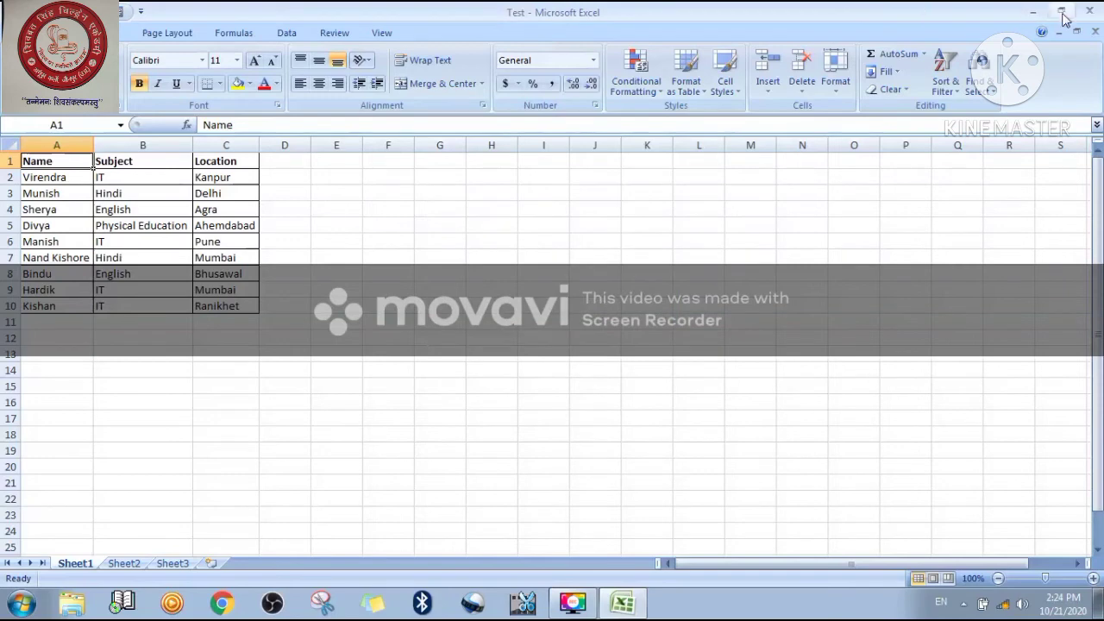
- Exit Excel, saving the changes to Test.xlsx
{"action": "left_click", "coordinate": [1090, 12]}
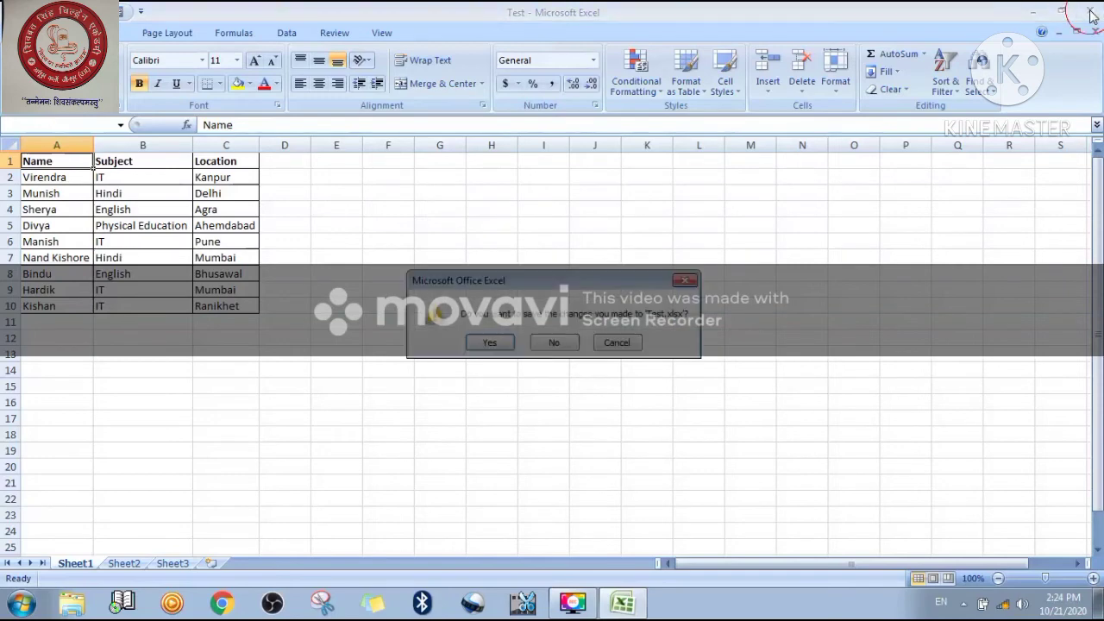
{"action": "left_click", "coordinate": [512, 347]}
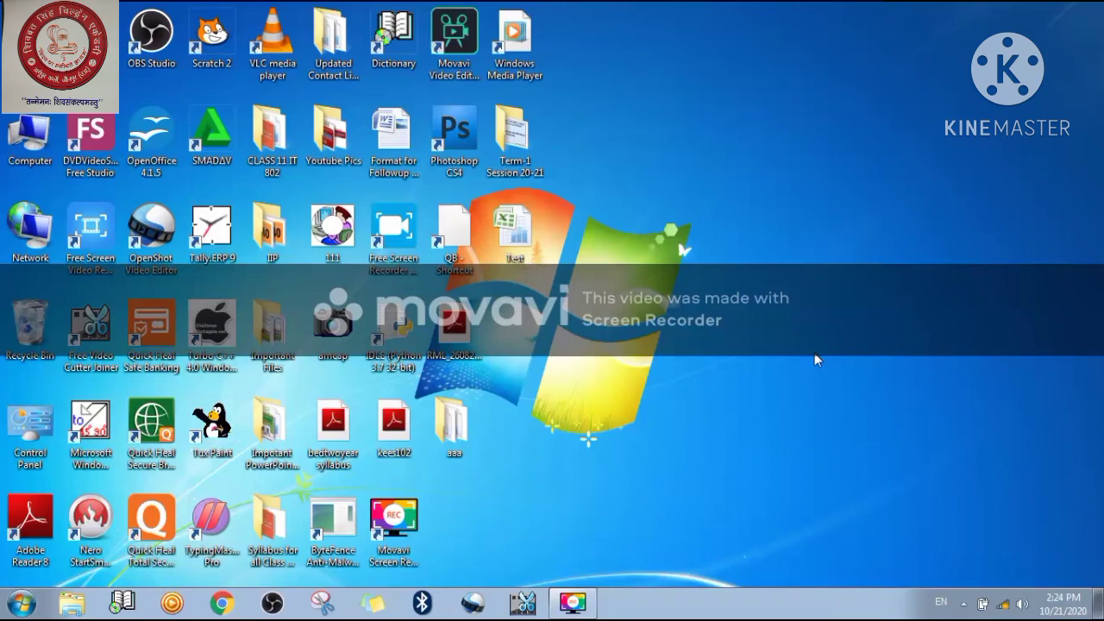
{"action": "left_click", "coordinate": [1020, 575]}
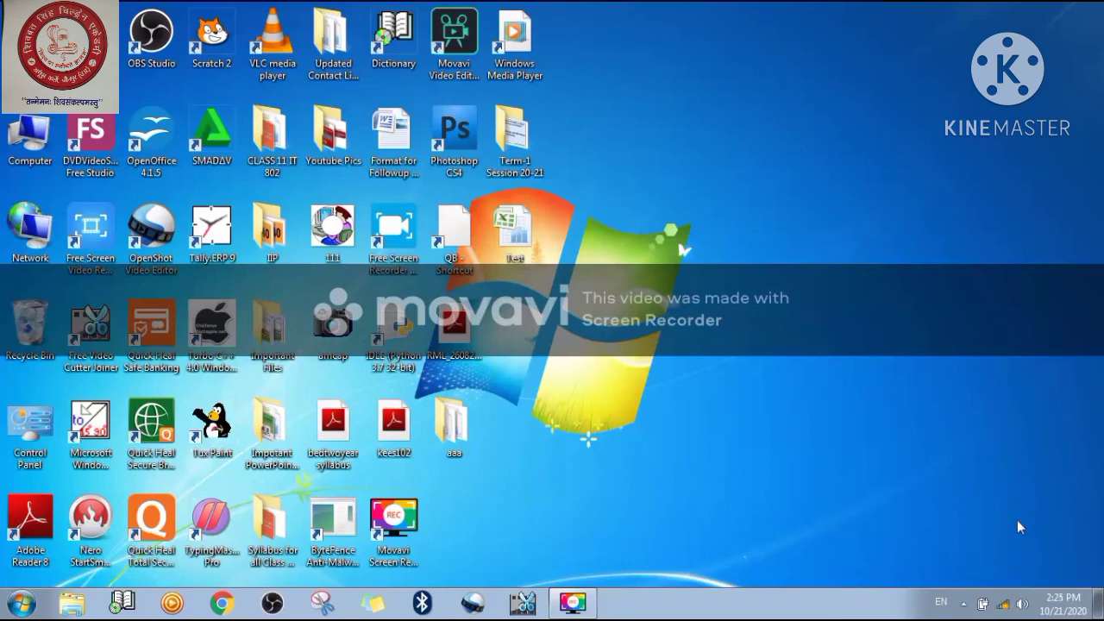